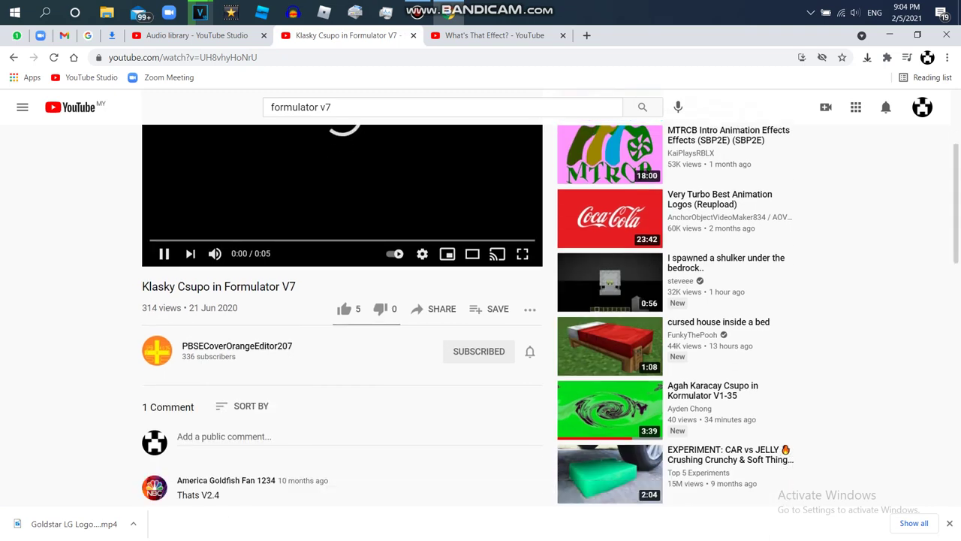
Rerun the YouTube search for formulator v7 and preview the second result, the TPTMC1756's Archives upload of Klasky Csupo in Formulator V7.
{"action": "scroll", "coordinate": [342, 300], "scroll_direction": "up", "scroll_amount": 3}
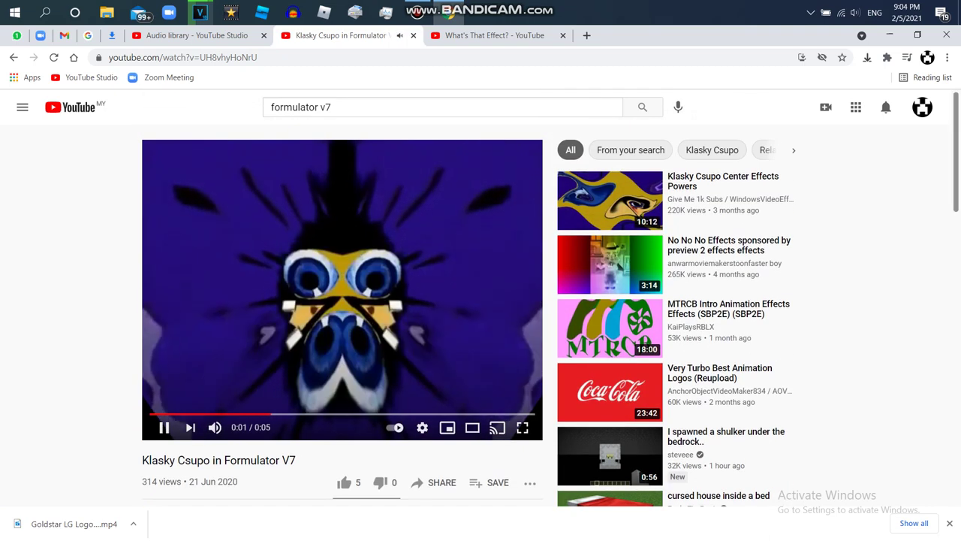
{"action": "left_click", "coordinate": [642, 107]}
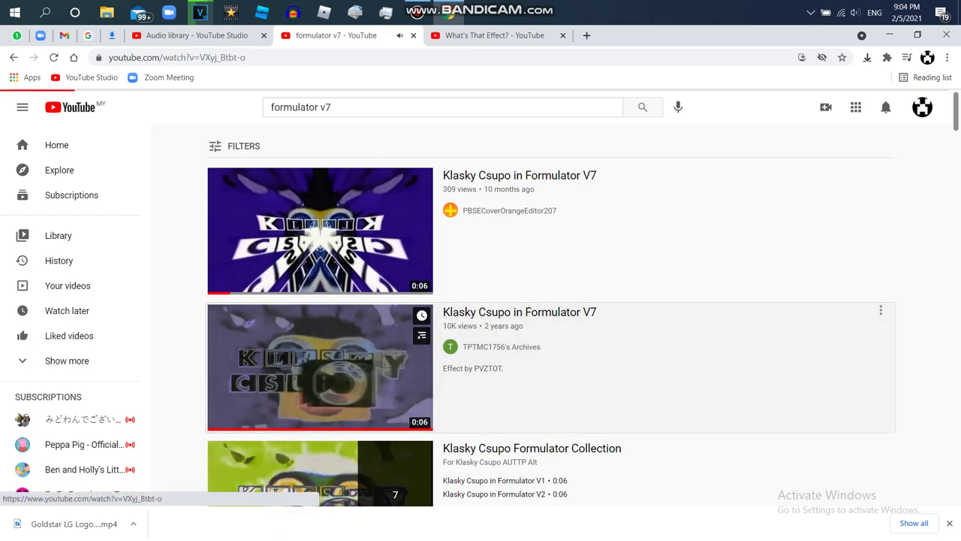
{"action": "left_click", "coordinate": [418, 319]}
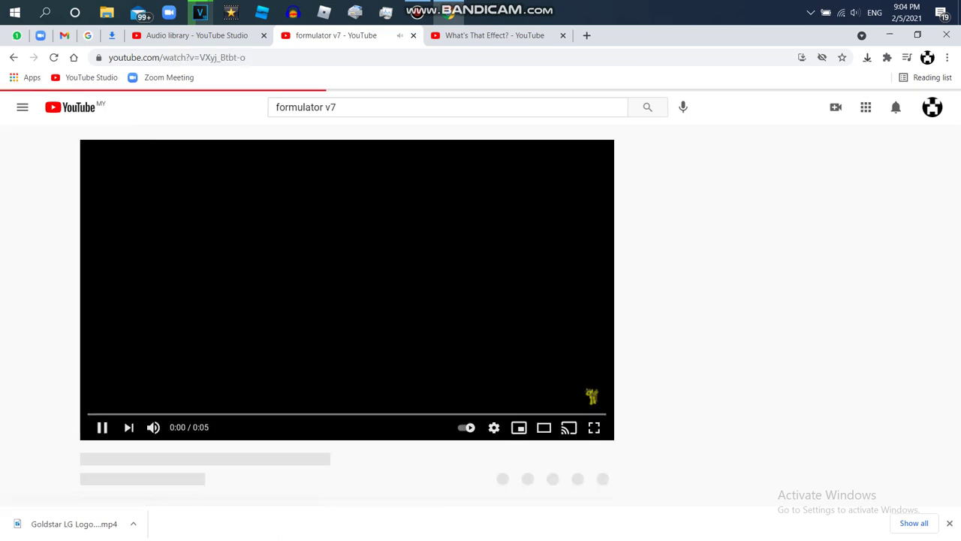
{"action": "scroll", "coordinate": [342, 300], "scroll_direction": "down", "scroll_amount": 3}
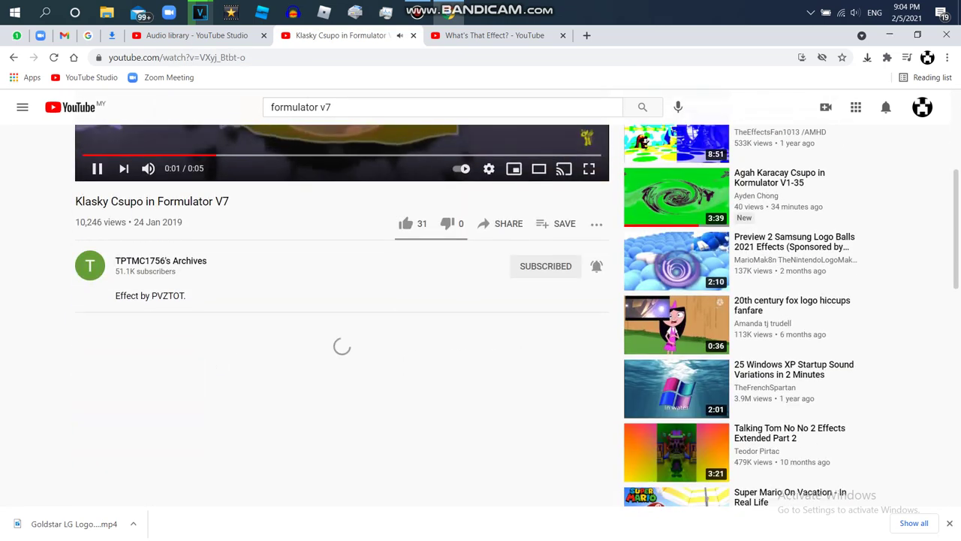
{"action": "scroll", "coordinate": [759, 128], "scroll_direction": "down", "scroll_amount": 4}
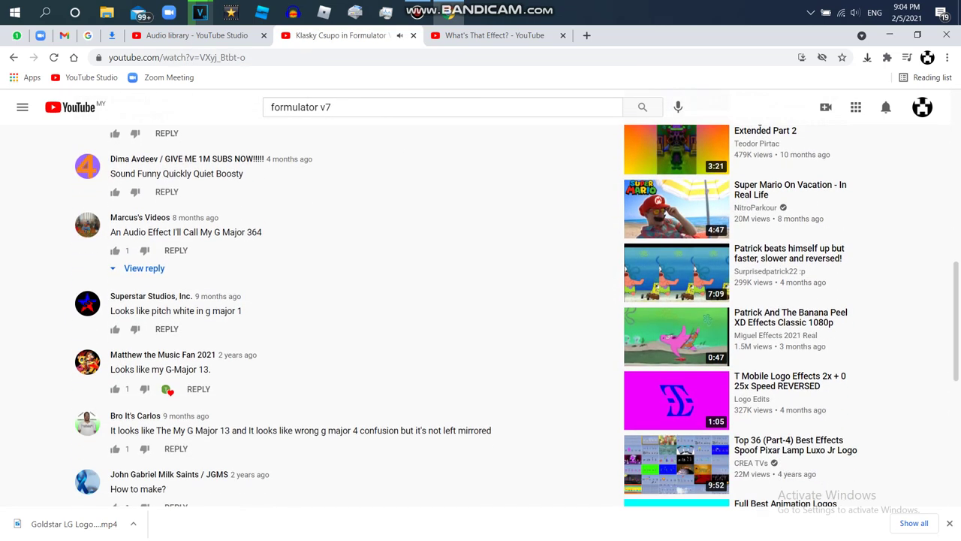
{"action": "scroll", "coordinate": [760, 128], "scroll_direction": "up", "scroll_amount": 8}
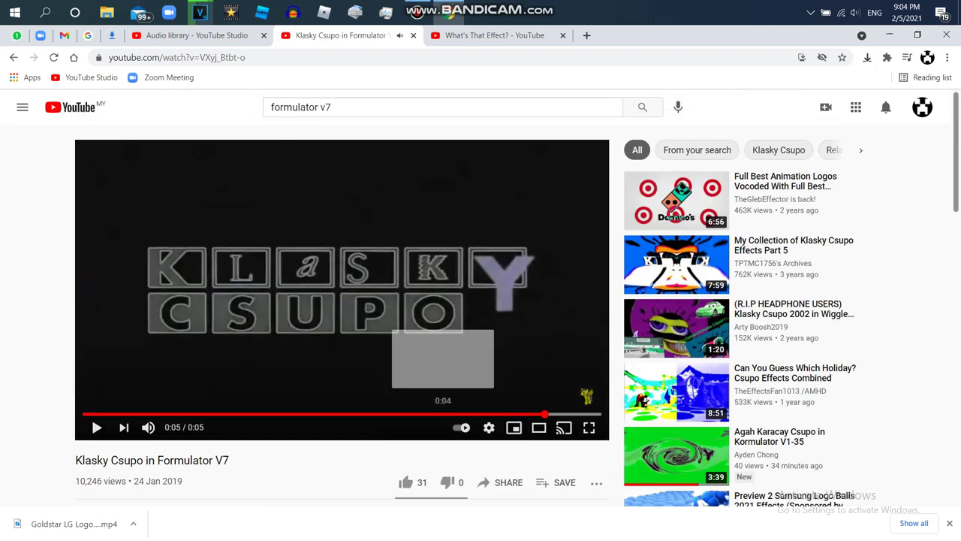
{"action": "key", "text": "space"}
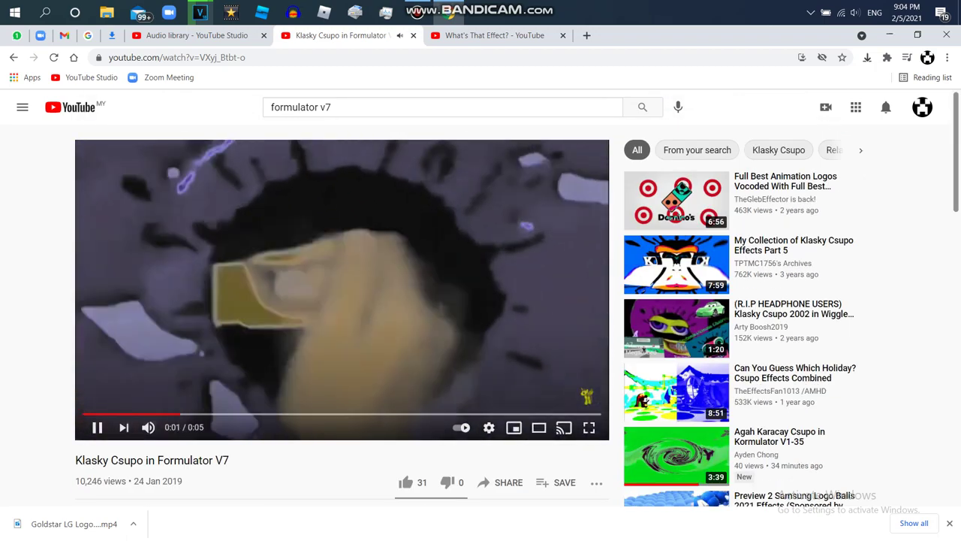
{"action": "key", "text": "space"}
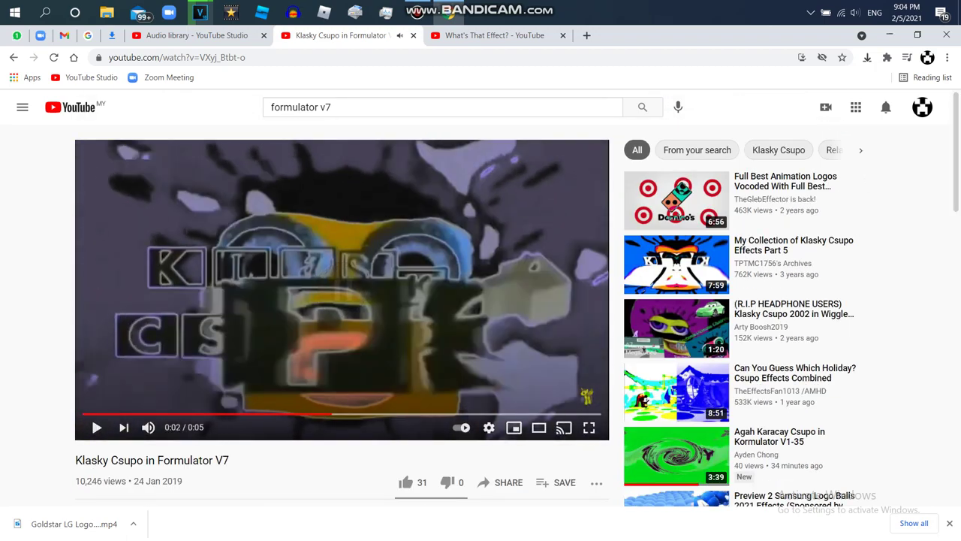
Expand the comment containing the effect instructions and read its Gradient Map and pitch settings.
{"action": "scroll", "coordinate": [481, 315], "scroll_direction": "down", "scroll_amount": 6}
{"action": "scroll", "coordinate": [480, 315], "scroll_direction": "down", "scroll_amount": 5}
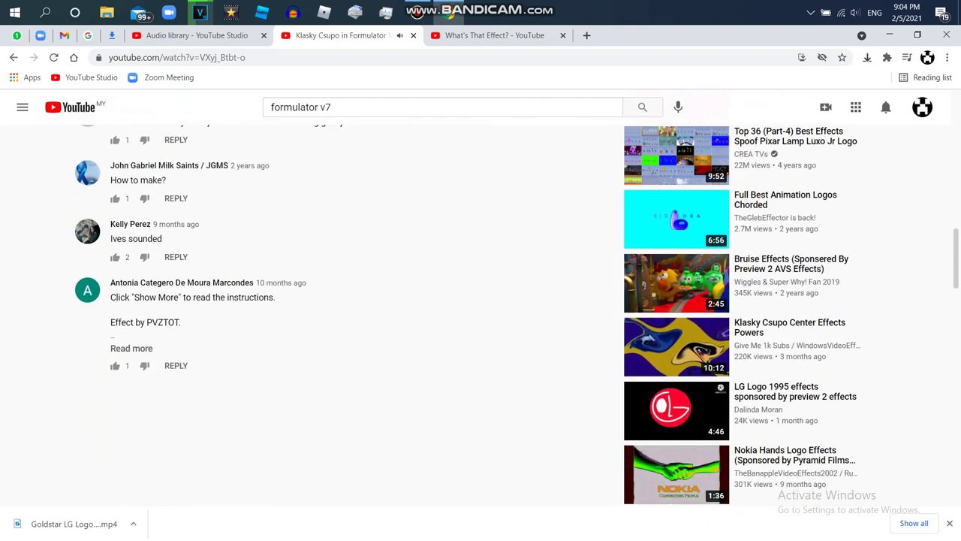
{"action": "left_click", "coordinate": [131, 348]}
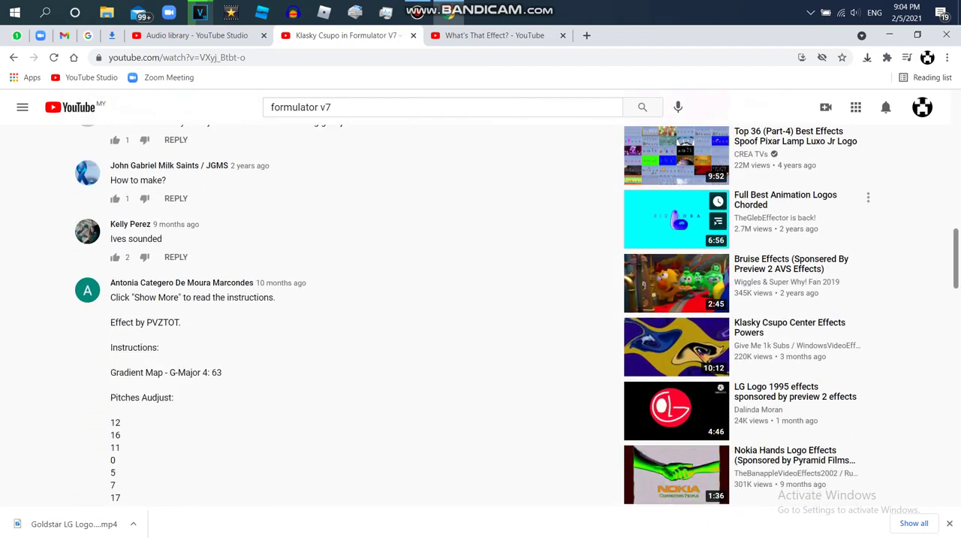
{"action": "scroll", "coordinate": [481, 316], "scroll_direction": "down", "scroll_amount": 2}
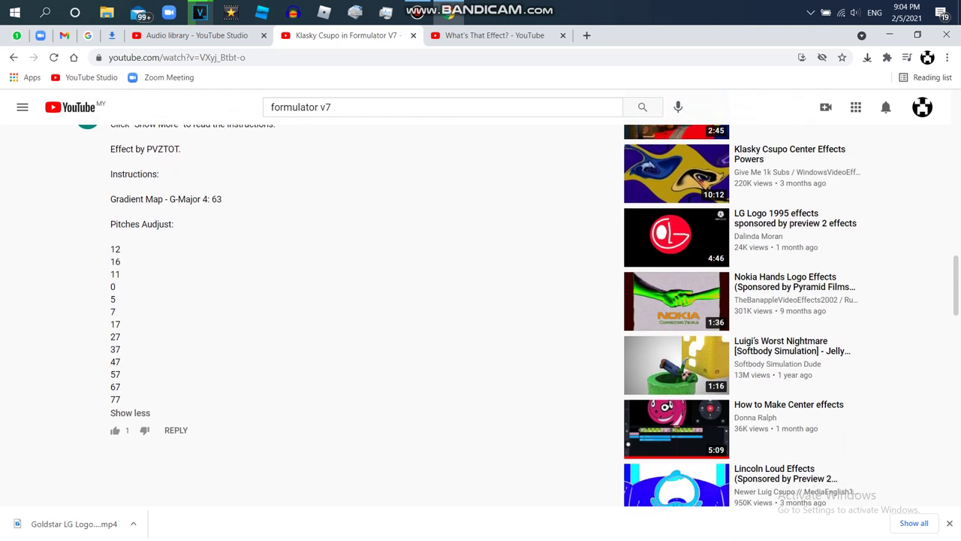
{"action": "scroll", "coordinate": [466, 315], "scroll_direction": "up", "scroll_amount": 1}
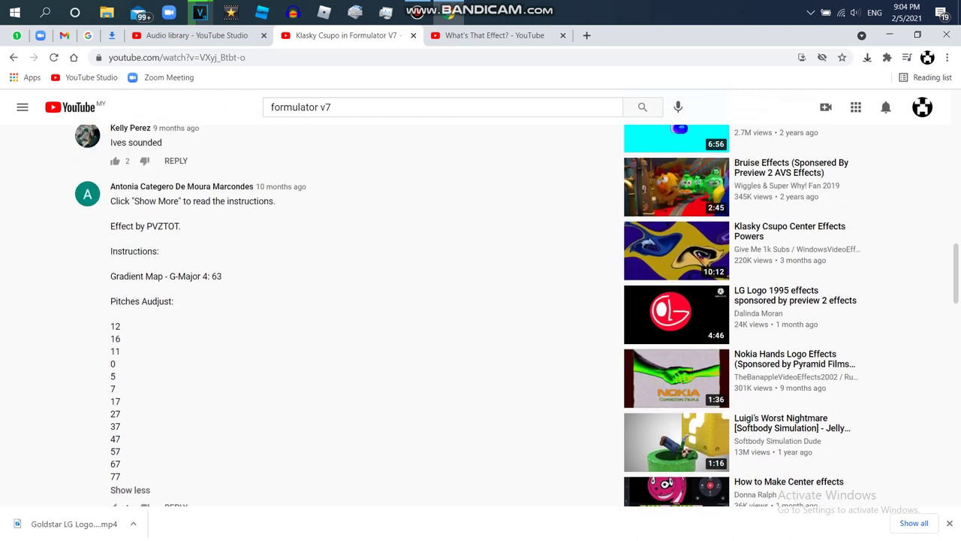
{"action": "scroll", "coordinate": [481, 315], "scroll_direction": "up", "scroll_amount": 14}
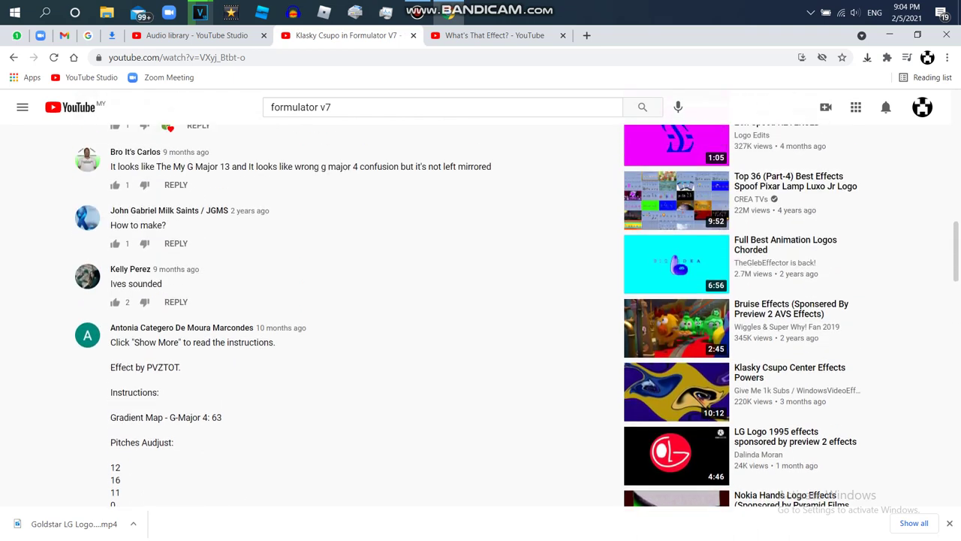
Switch to the VEGAS Pro project with the edited clips and create a subclip from the last audio event on track 2.
{"action": "left_click", "coordinate": [200, 12]}
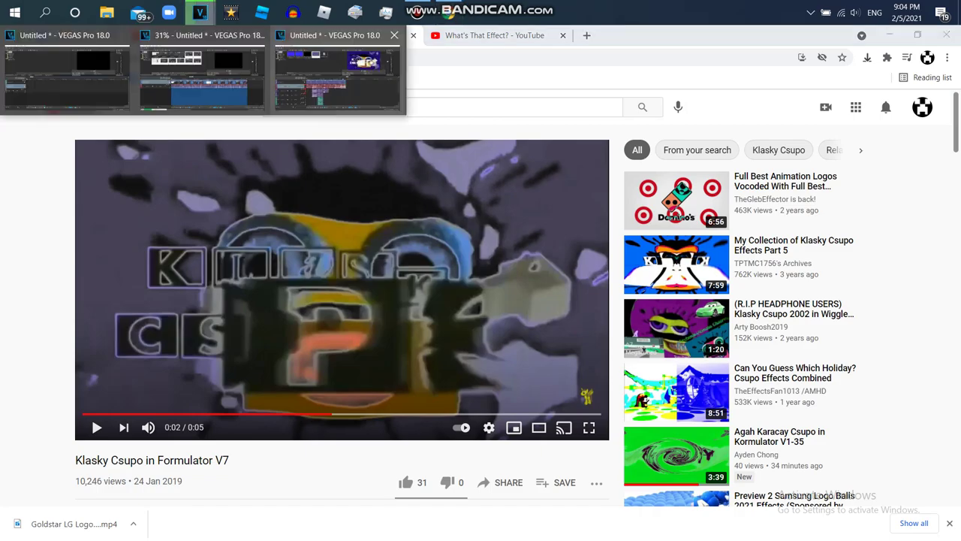
{"action": "left_click", "coordinate": [338, 73]}
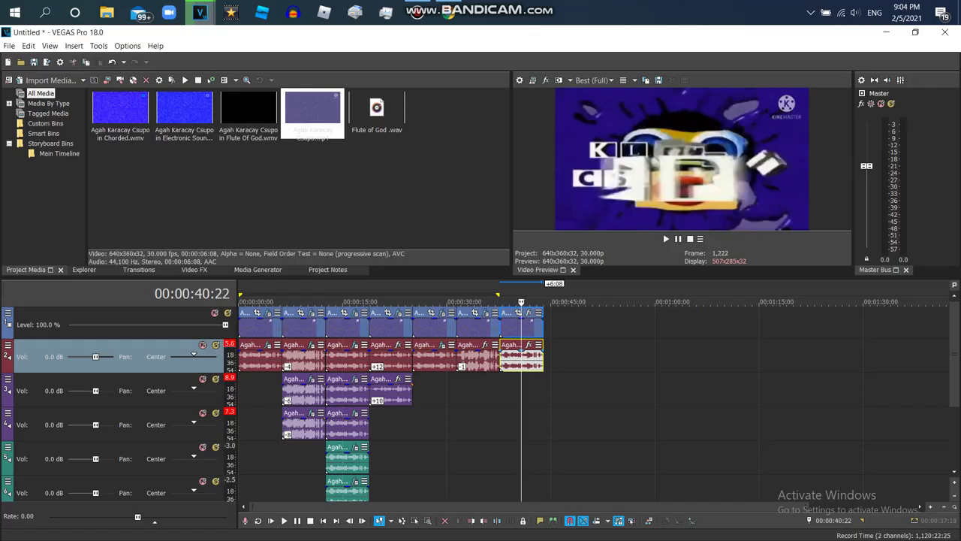
{"action": "right_click", "coordinate": [524, 360]}
{"action": "left_click", "coordinate": [570, 378]}
{"action": "right_click", "coordinate": [377, 122]}
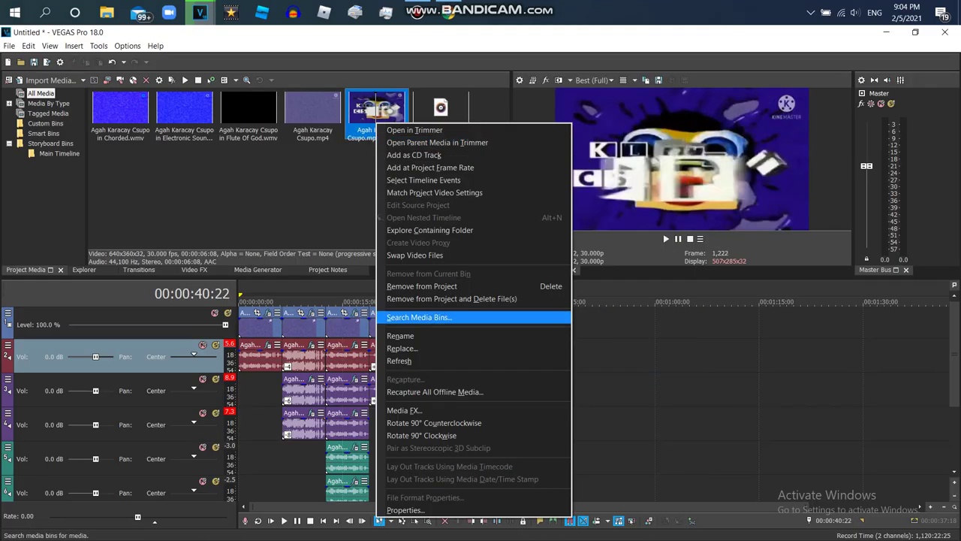
{"action": "left_click", "coordinate": [409, 348]}
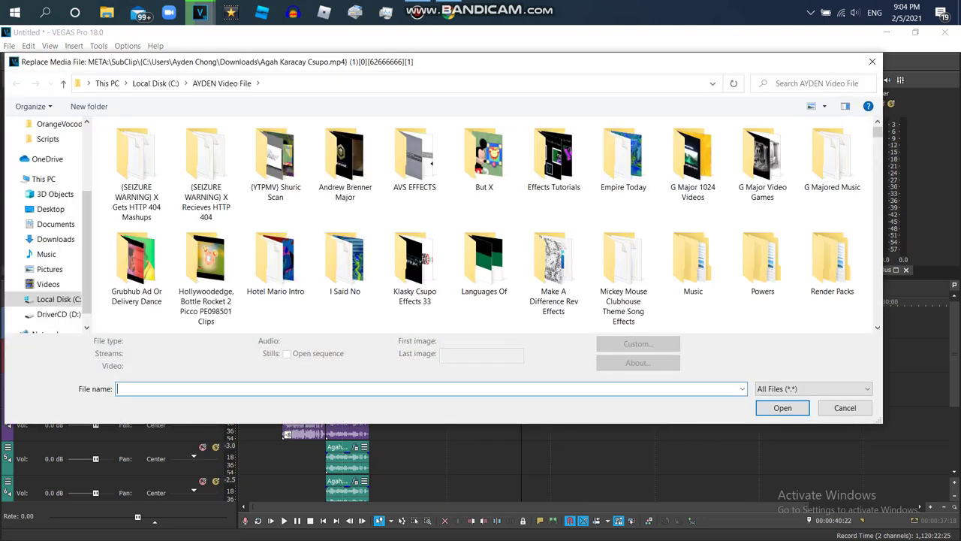
{"action": "type", "text": "V"}
{"action": "key", "text": "BackSpace"}
{"action": "type", "text": "kla"}
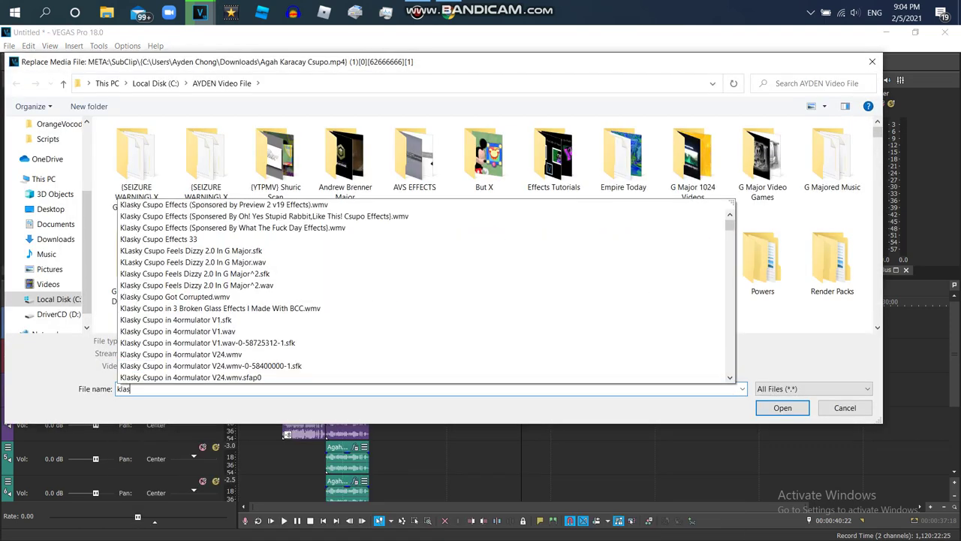
{"action": "key", "text": "BackSpace"}
{"action": "type", "text": "agah"}
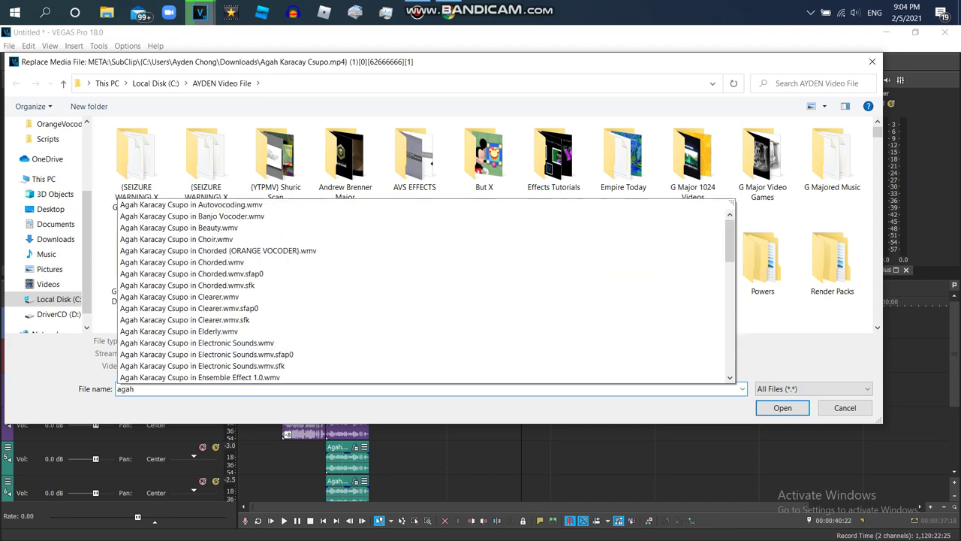
{"action": "left_click_drag", "start_coordinate": [730, 246], "coordinate": [730, 257]}
{"action": "scroll", "coordinate": [422, 291], "scroll_direction": "down", "scroll_amount": 8}
{"action": "left_click", "coordinate": [526, 262]}
{"action": "left_click", "coordinate": [782, 407]}
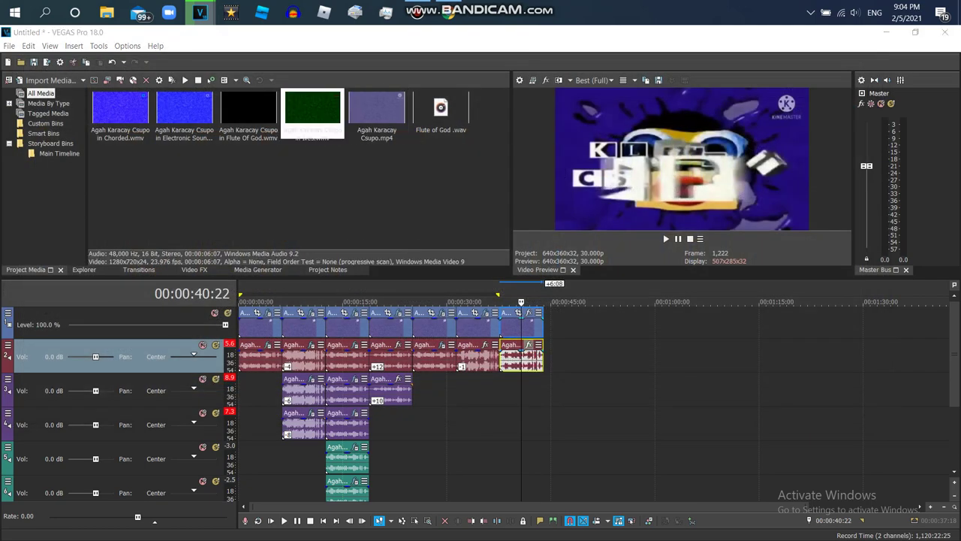
Add the Resonant Filter audio effect to the last audio event and apply its Fat preset.
{"action": "left_click", "coordinate": [528, 345]}
{"action": "left_click_drag", "start_coordinate": [315, 422], "coordinate": [377, 422]}
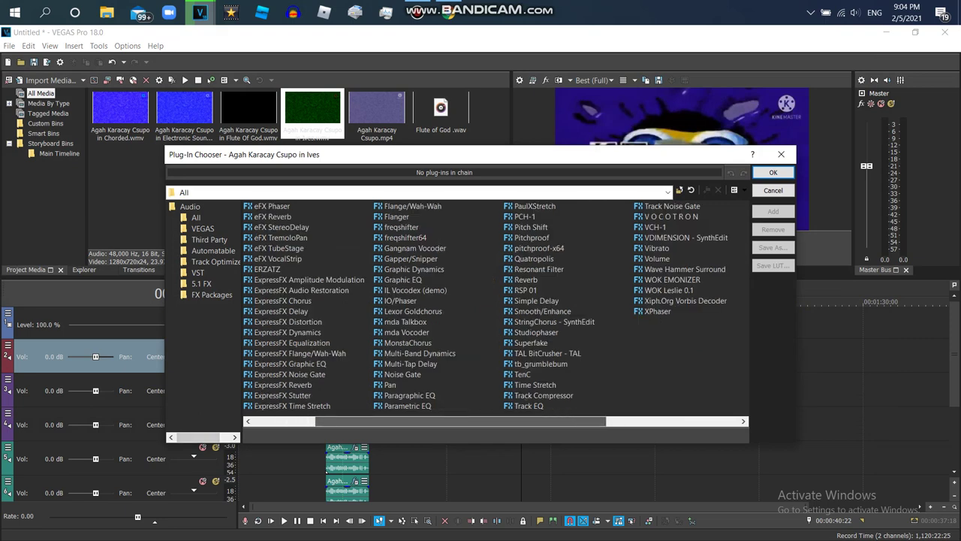
{"action": "double_click", "coordinate": [538, 269]}
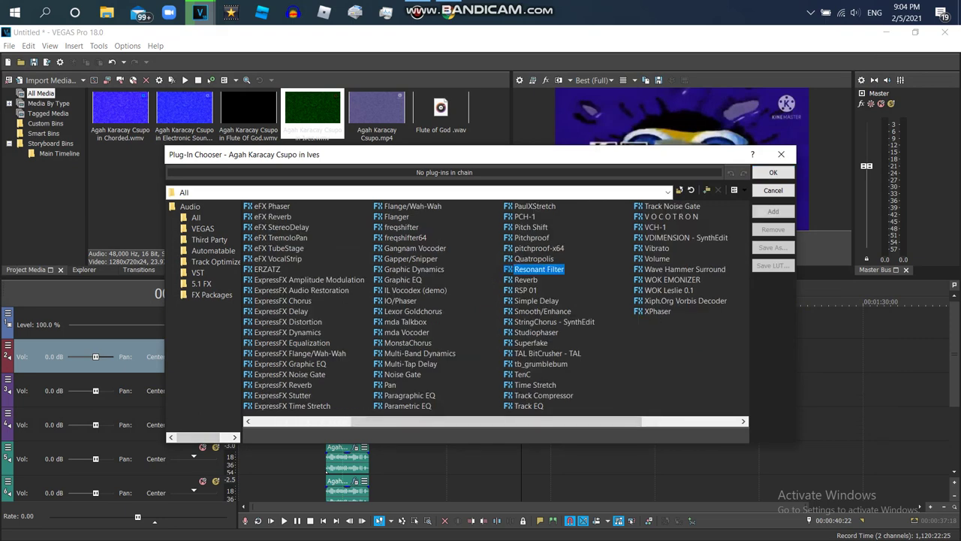
{"action": "left_click", "coordinate": [772, 172]}
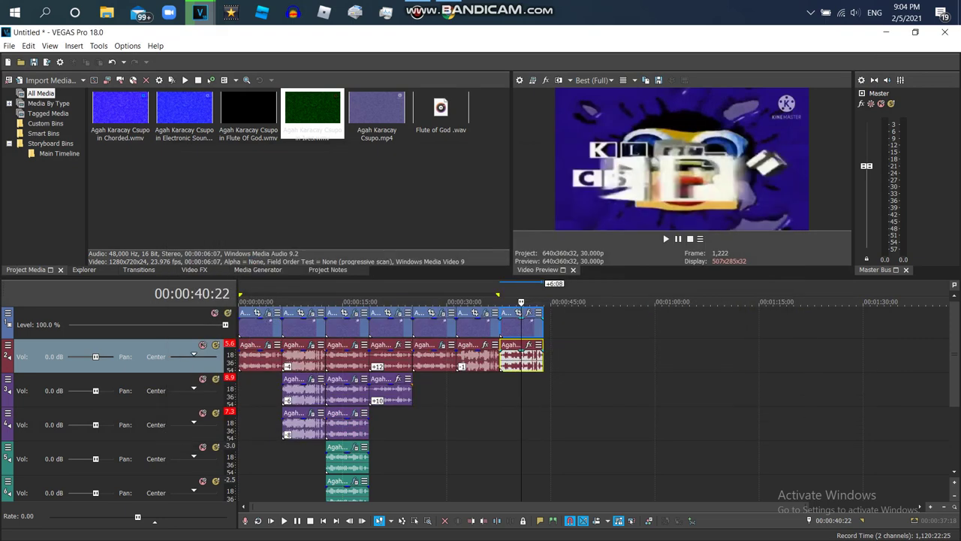
{"action": "left_click", "coordinate": [214, 373]}
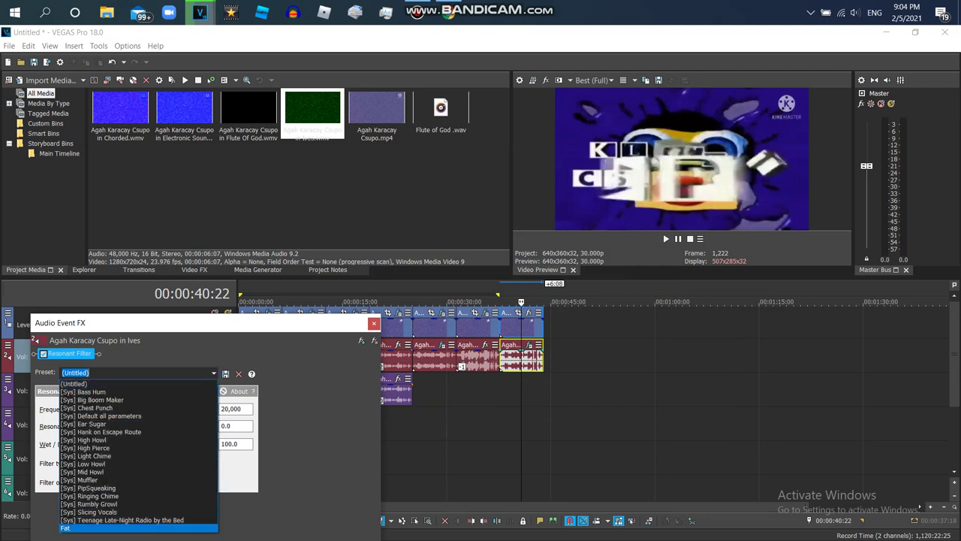
{"action": "left_click", "coordinate": [113, 527]}
{"action": "left_click", "coordinate": [373, 324]}
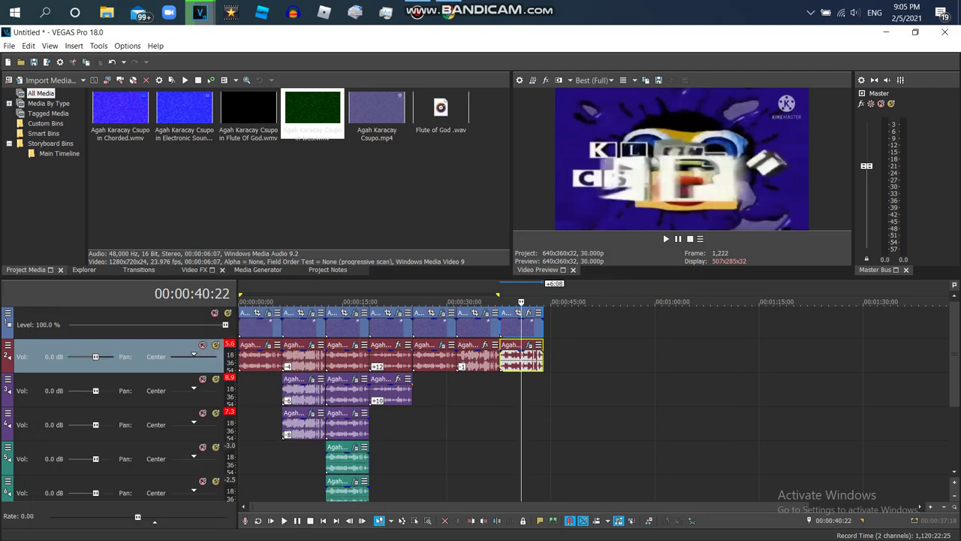
Try the default Invert video effect on the last video event and remove it from the chain.
{"action": "left_click", "coordinate": [194, 269]}
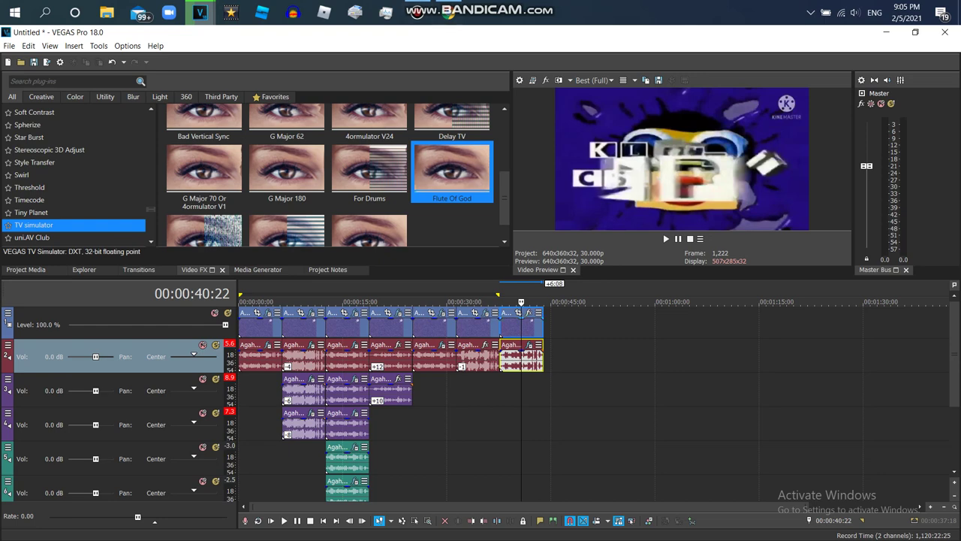
{"action": "left_click", "coordinate": [510, 360]}
{"action": "left_click_drag", "start_coordinate": [151, 210], "coordinate": [151, 196]}
{"action": "left_click", "coordinate": [30, 125]}
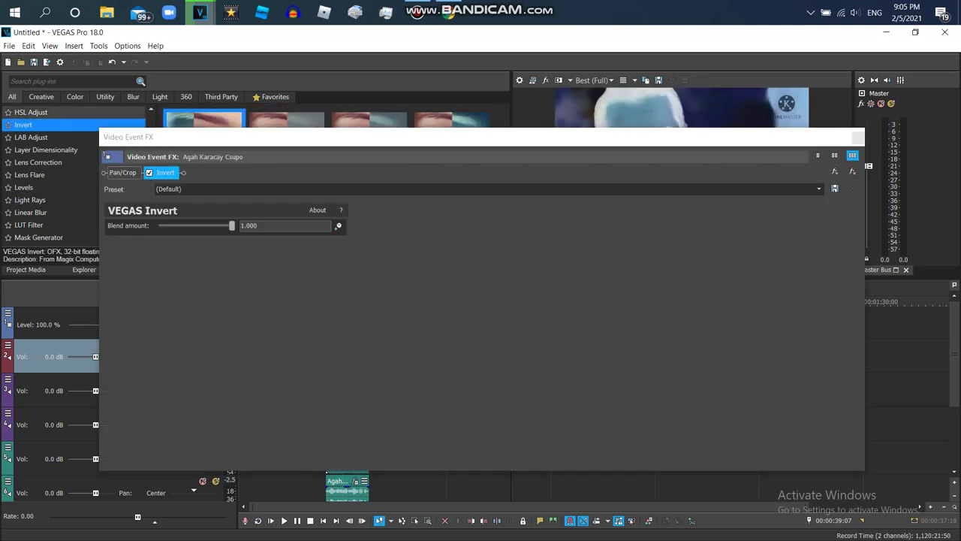
{"action": "left_click", "coordinate": [30, 112]}
{"action": "left_click_drag", "start_coordinate": [240, 137], "coordinate": [257, 256]}
{"action": "left_click", "coordinate": [869, 292]}
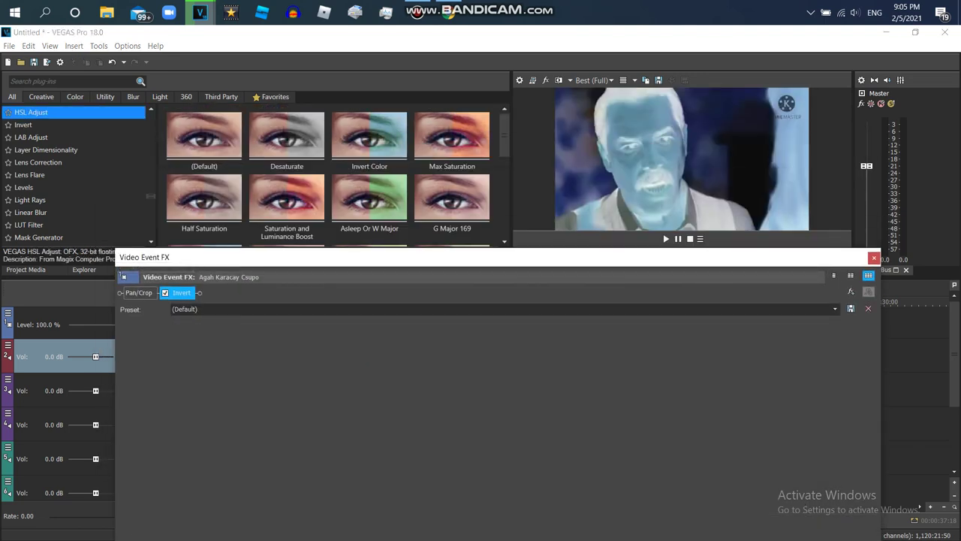
Apply LAB Adjust with the Invert Luminosity preset and Gradient Map with the G Major 4 preset to the last video event.
{"action": "left_click", "coordinate": [31, 138]}
{"action": "double_click", "coordinate": [452, 197]}
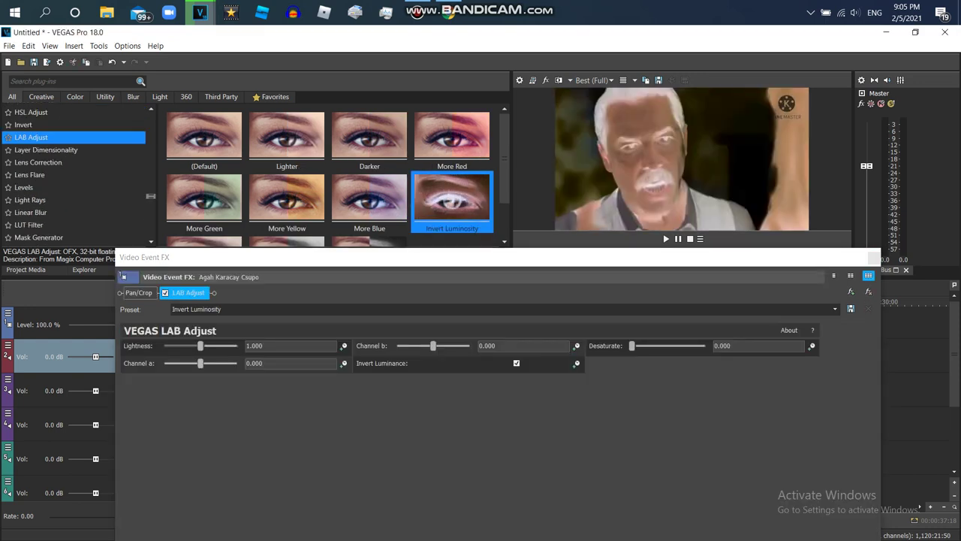
{"action": "scroll", "coordinate": [45, 203], "scroll_direction": "up", "scroll_amount": 3}
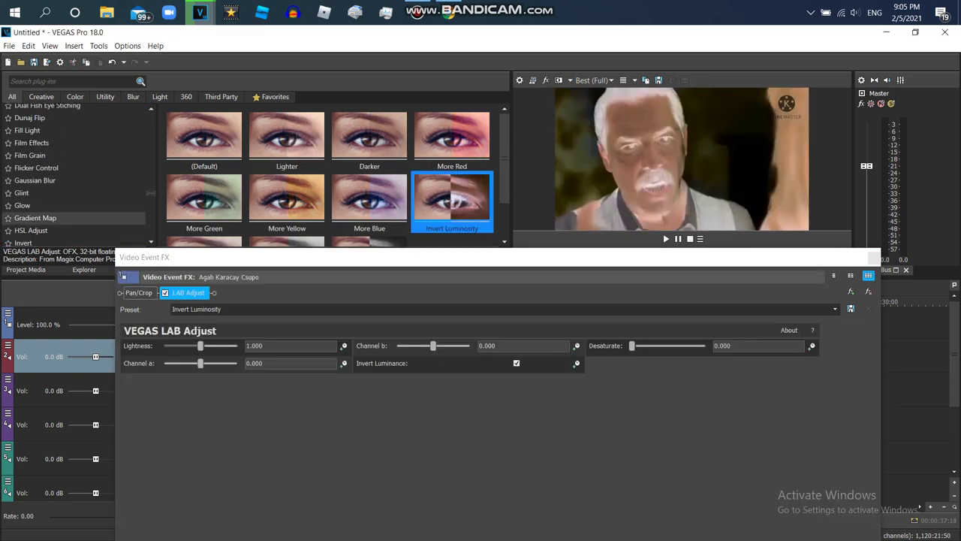
{"action": "left_click", "coordinate": [45, 218]}
{"action": "scroll", "coordinate": [368, 191], "scroll_direction": "down", "scroll_amount": 5}
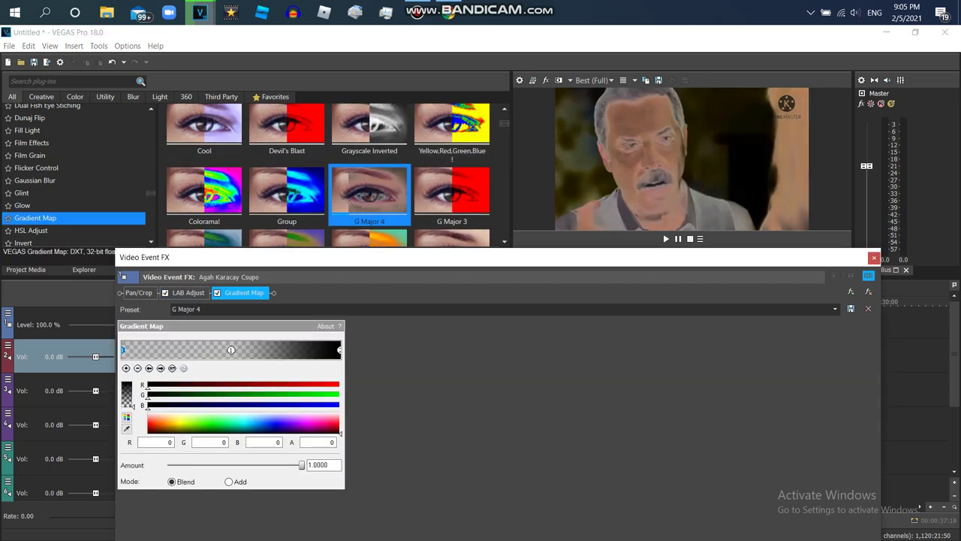
{"action": "left_click", "coordinate": [874, 258]}
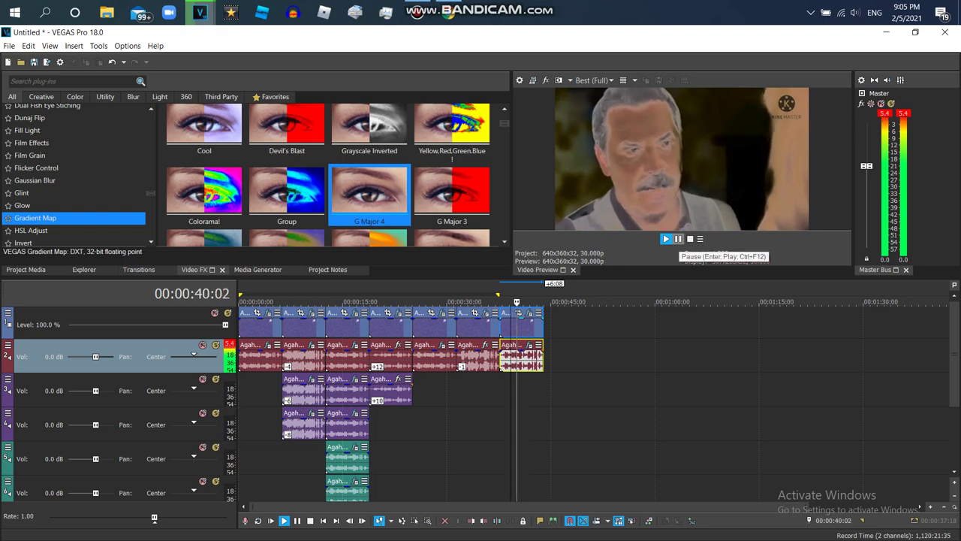
Switch to the browser, search YouTube for formulator v8, and return to the VEGAS Pro project.
{"action": "left_click", "coordinate": [448, 14]}
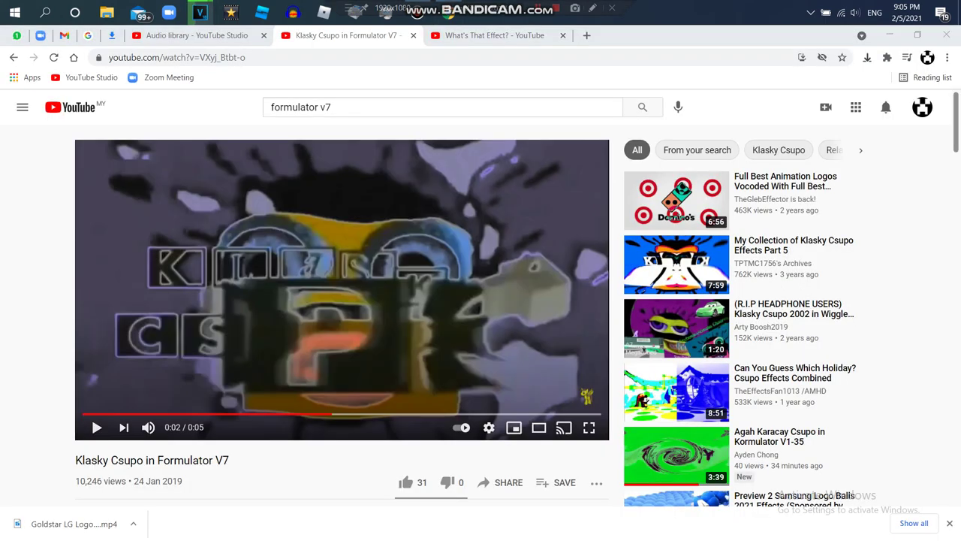
{"action": "left_click_drag", "start_coordinate": [335, 108], "coordinate": [325, 107]}
{"action": "type", "text": "8"}
{"action": "key", "text": "Return"}
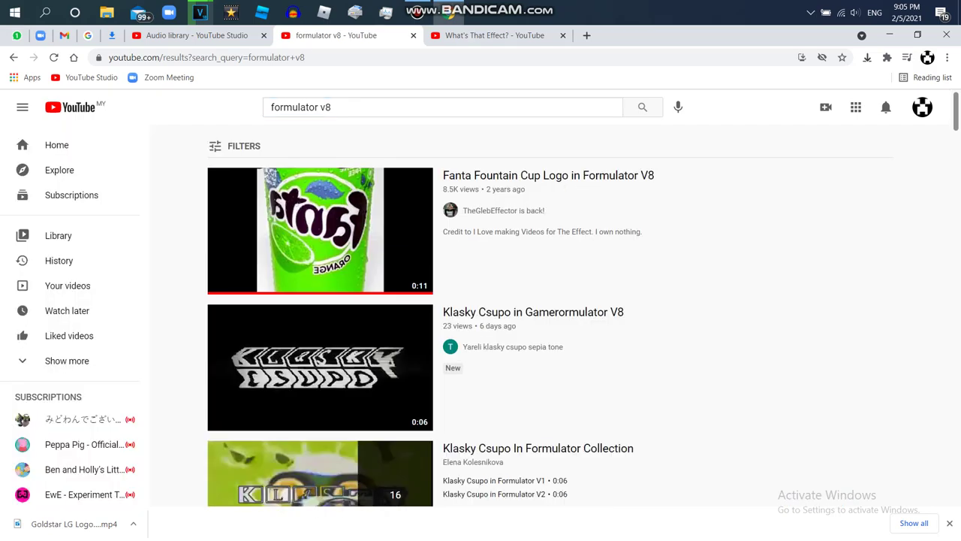
{"action": "left_click", "coordinate": [200, 13]}
{"action": "left_click", "coordinate": [337, 75]}
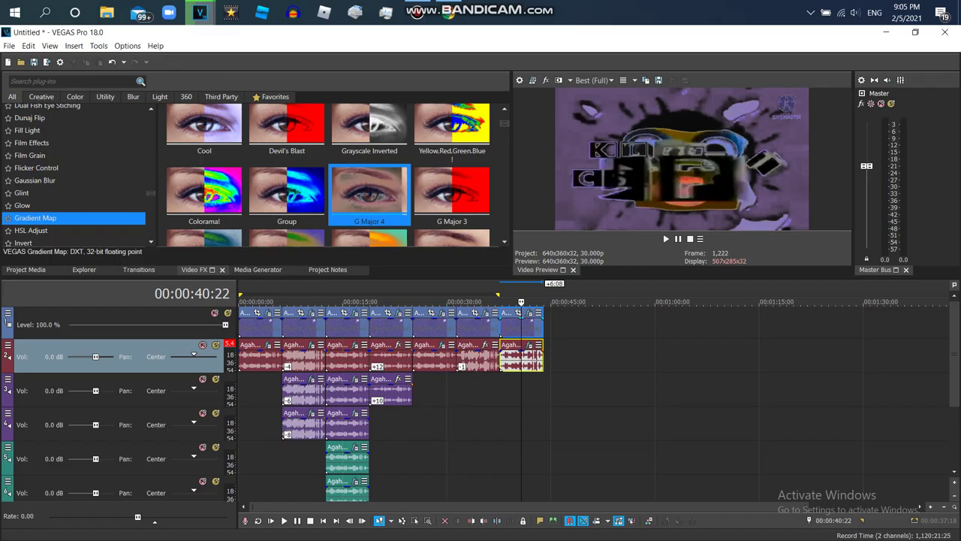
Duplicate the last video and audio event pair and place the copy directly after it on the timeline.
{"action": "left_click", "coordinate": [30, 270]}
{"action": "left_click", "coordinate": [300, 195]}
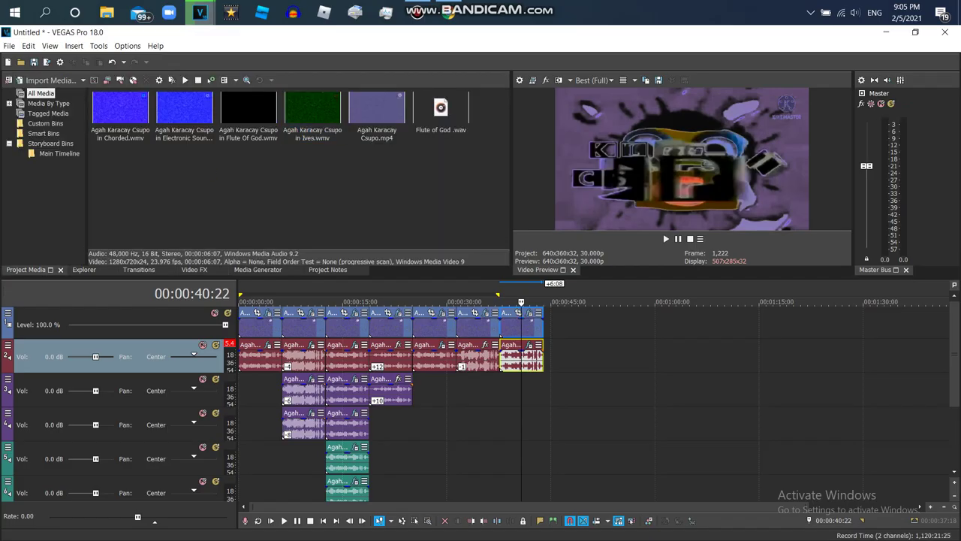
{"action": "right_click", "coordinate": [533, 328]}
{"action": "left_click", "coordinate": [555, 190]}
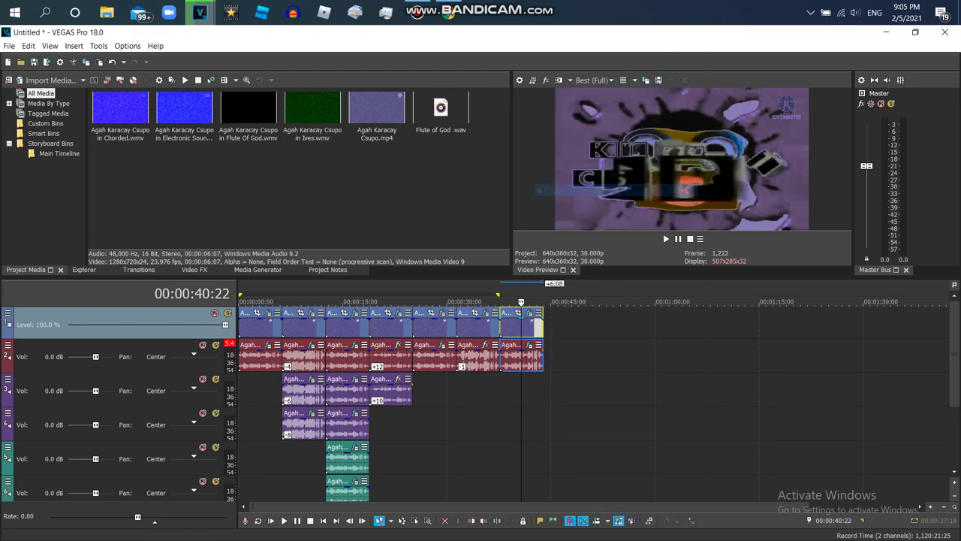
{"action": "left_click", "coordinate": [566, 328]}
{"action": "right_click", "coordinate": [578, 313]}
{"action": "left_click", "coordinate": [599, 55]}
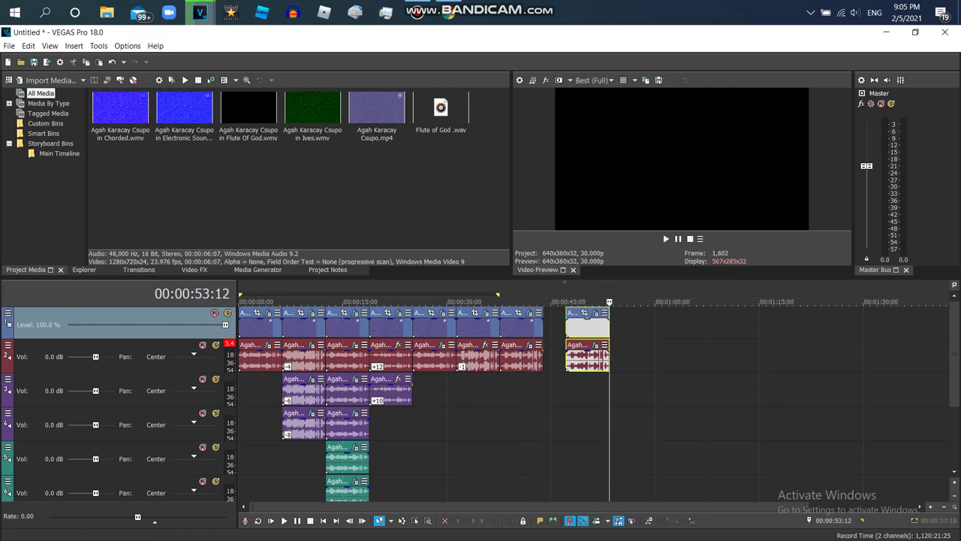
{"action": "left_click_drag", "start_coordinate": [589, 328], "coordinate": [566, 328]}
Remove the Resonant Filter from the copied audio event and set its pitch change to -24 using the élastique method with Pro attributes.
{"action": "left_click", "coordinate": [572, 345]}
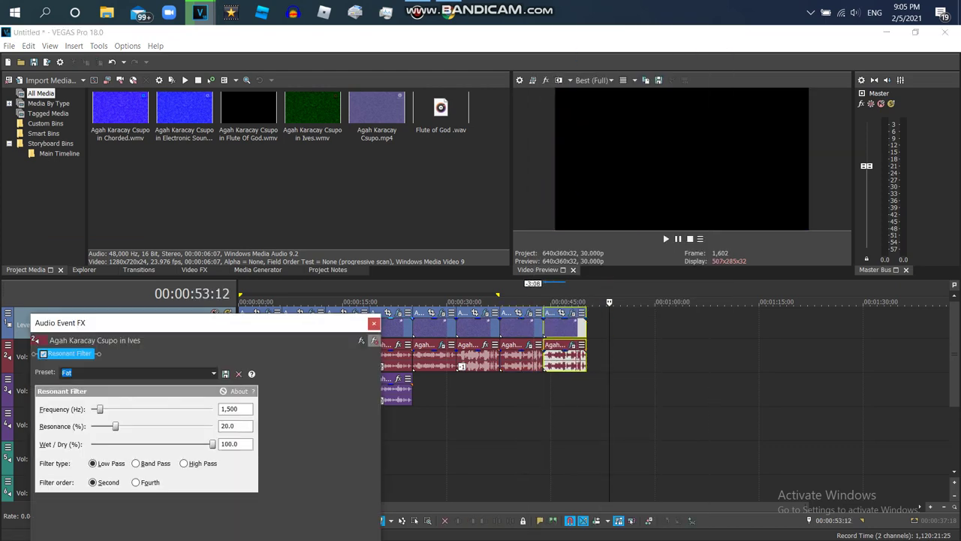
{"action": "left_click", "coordinate": [374, 323]}
{"action": "right_click", "coordinate": [569, 360]}
{"action": "left_click", "coordinate": [562, 360]}
{"action": "right_click", "coordinate": [561, 353]}
{"action": "left_click", "coordinate": [593, 532]}
{"action": "left_click", "coordinate": [515, 234]}
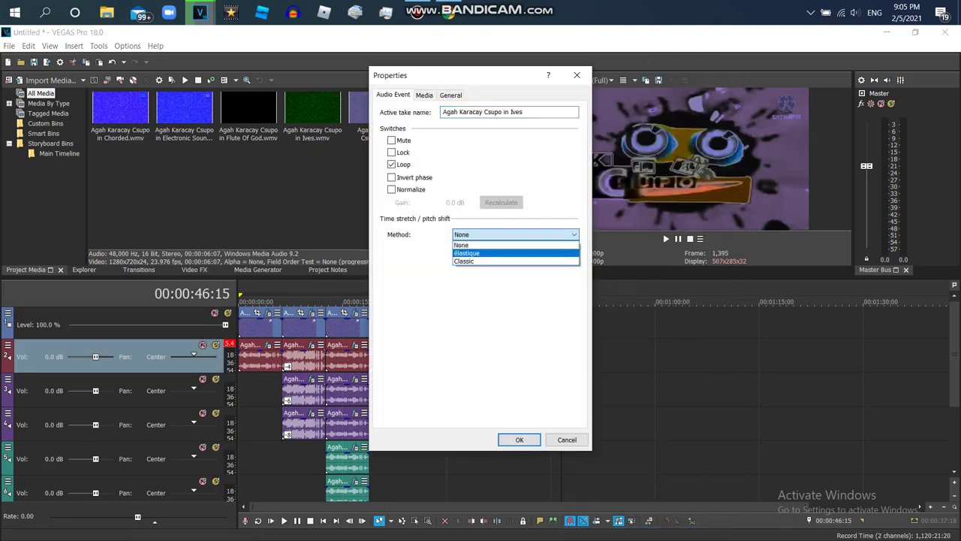
{"action": "left_click", "coordinate": [466, 253]}
{"action": "left_click", "coordinate": [515, 252]}
{"action": "left_click", "coordinate": [465, 260]}
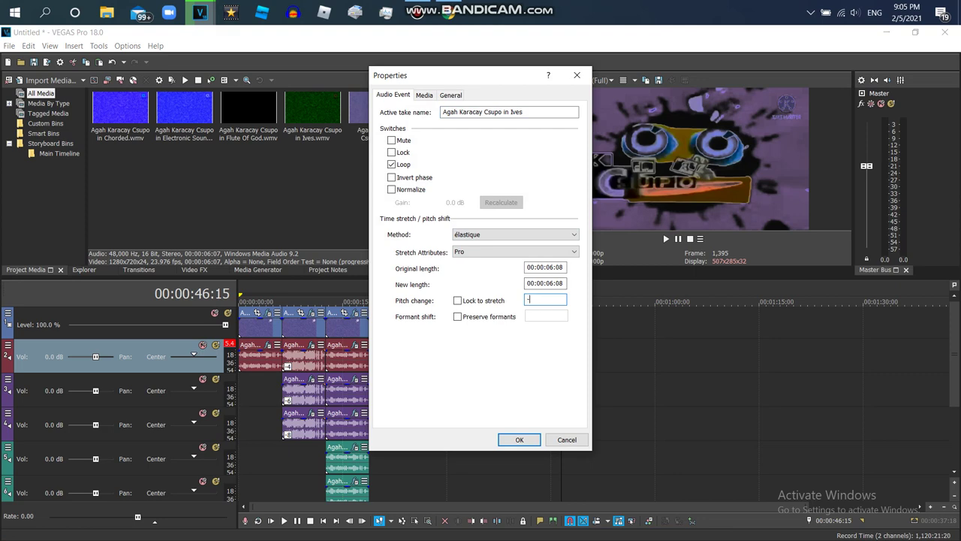
{"action": "left_click", "coordinate": [519, 440]}
Remove Gradient Map from the last video event and replace the remaining effect chain with the Formulator V8 filter package.
{"action": "left_click", "coordinate": [571, 312]}
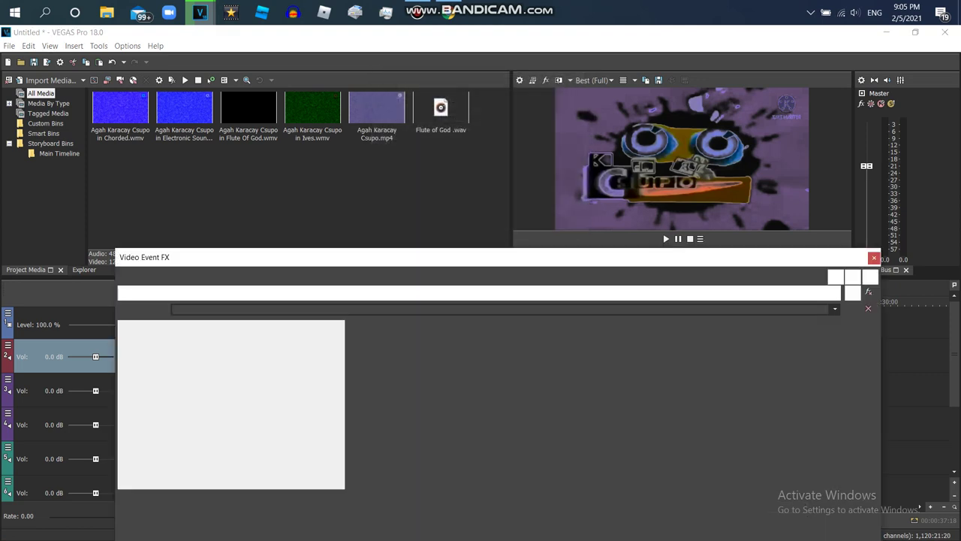
{"action": "left_click", "coordinate": [868, 291]}
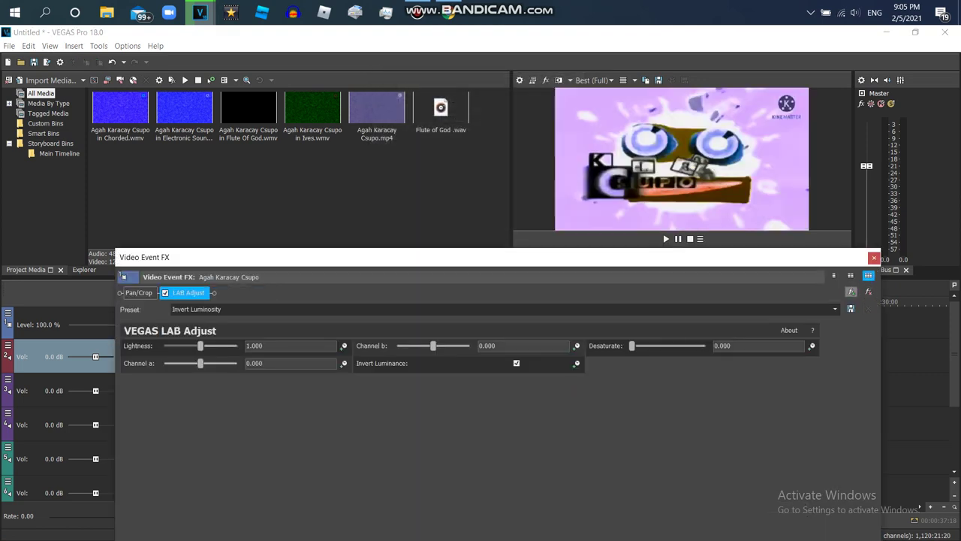
{"action": "left_click", "coordinate": [850, 291]}
{"action": "left_click_drag", "start_coordinate": [294, 421], "coordinate": [386, 421]}
{"action": "scroll", "coordinate": [496, 308], "scroll_direction": "right", "scroll_amount": 3}
{"action": "scroll", "coordinate": [496, 308], "scroll_direction": "left", "scroll_amount": 6}
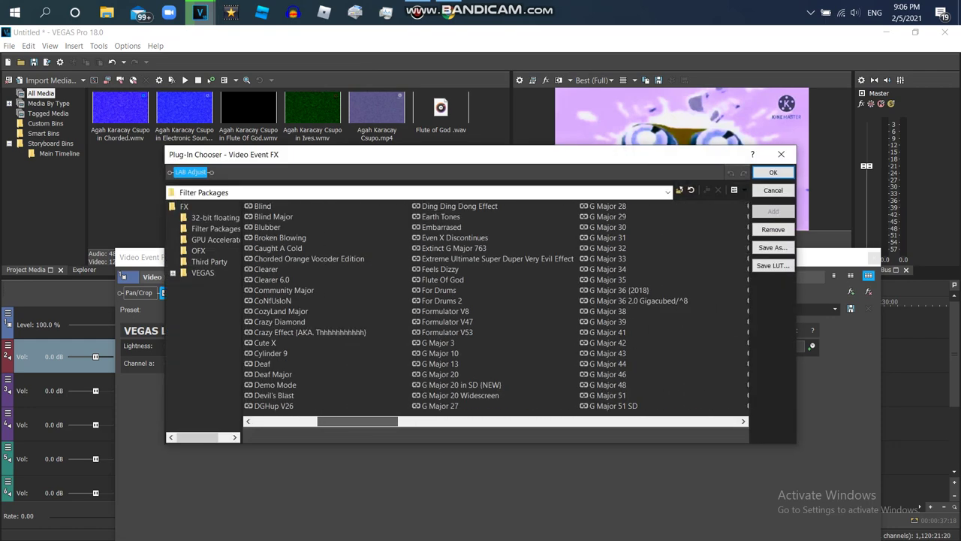
{"action": "double_click", "coordinate": [445, 311]}
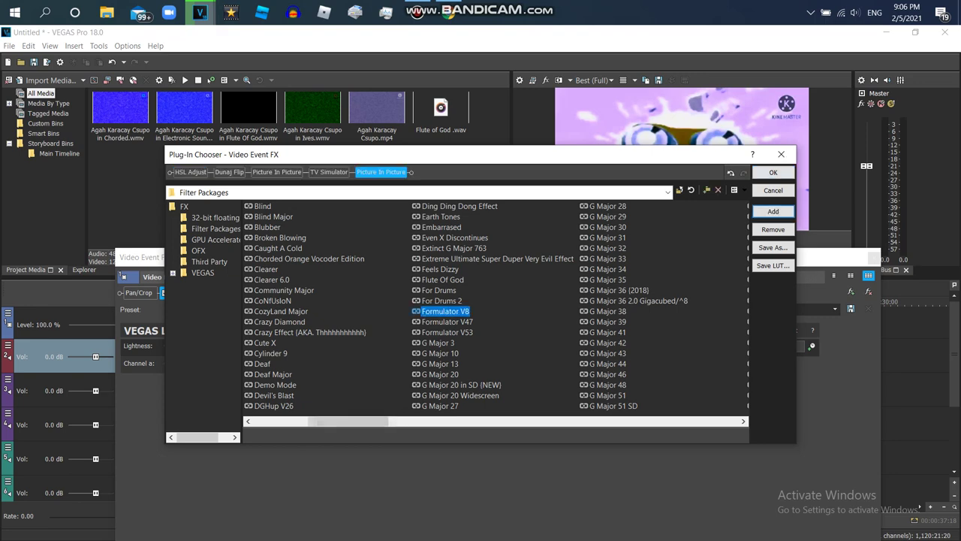
{"action": "left_click", "coordinate": [774, 172]}
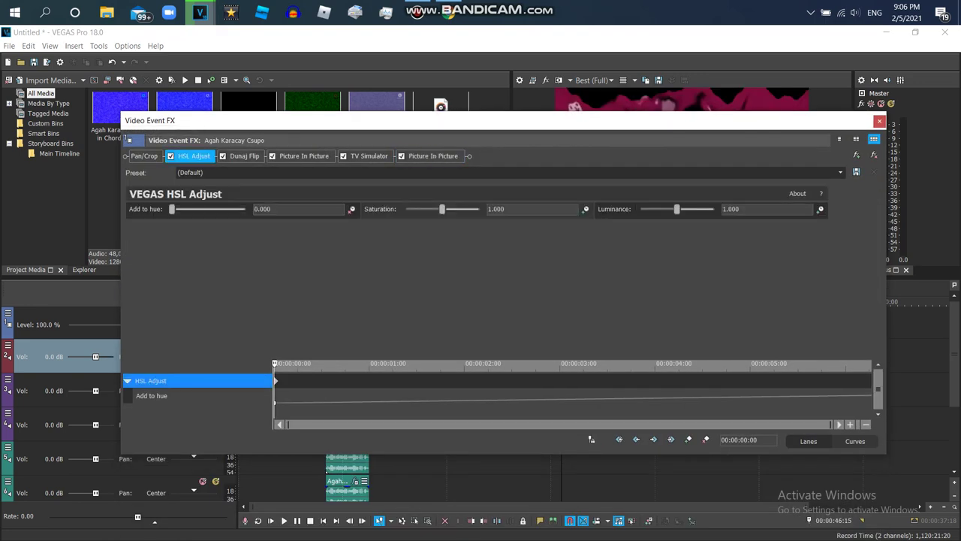
Keyframe HSL Adjust's Add to hue to its maximum at 00:00:06:08 and review the other effects in the chain.
{"action": "left_click", "coordinate": [872, 364]}
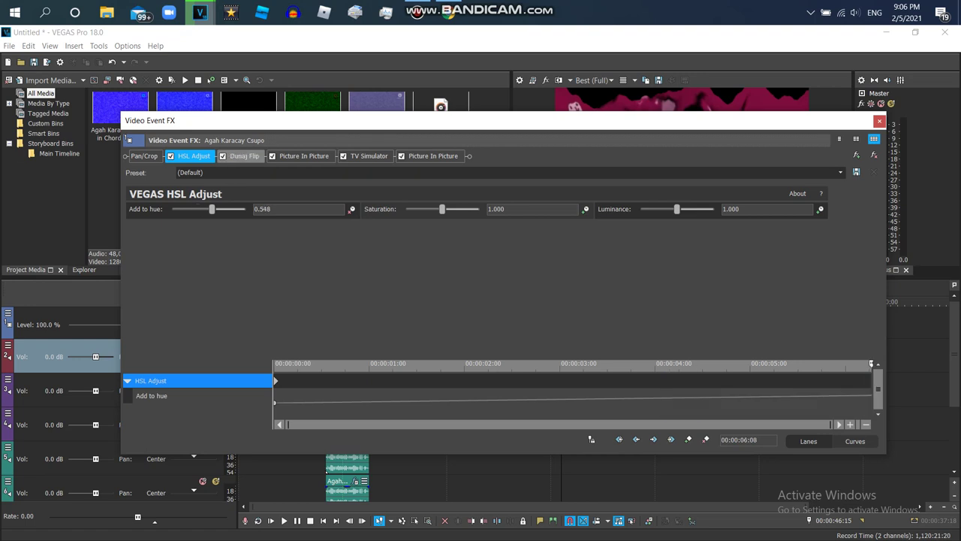
{"action": "left_click_drag", "start_coordinate": [212, 210], "coordinate": [246, 210]}
{"action": "left_click", "coordinate": [244, 156]}
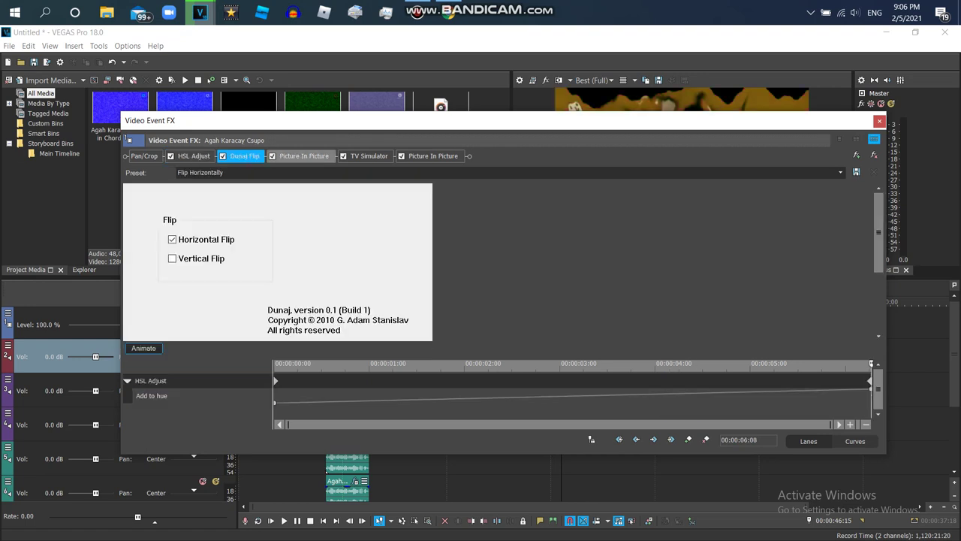
{"action": "left_click", "coordinate": [305, 156]}
{"action": "left_click", "coordinate": [369, 156]}
{"action": "left_click", "coordinate": [434, 156]}
{"action": "left_click", "coordinate": [880, 121]}
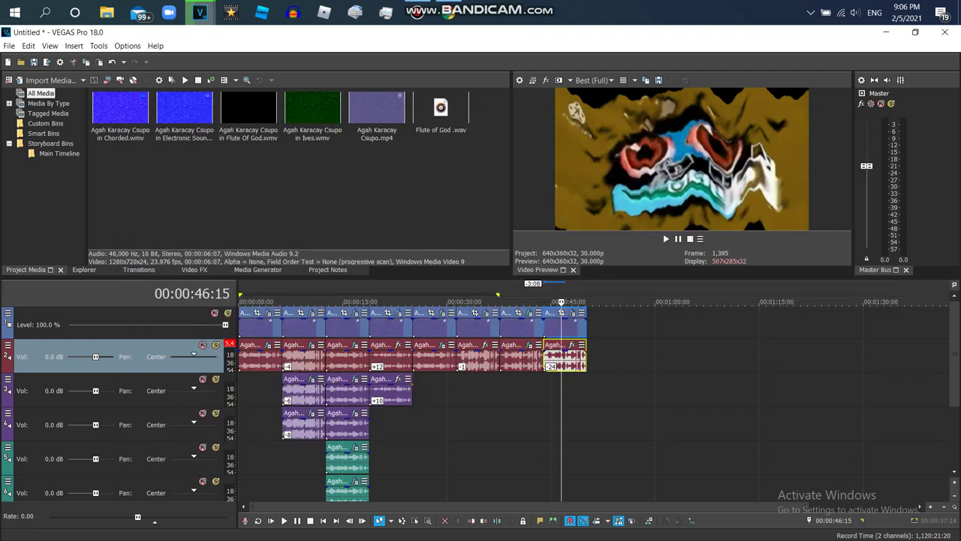
Play the Formulator V8 clip from near its start to check the effect, and pause the playback.
{"action": "left_click", "coordinate": [546, 302]}
{"action": "key", "text": "space"}
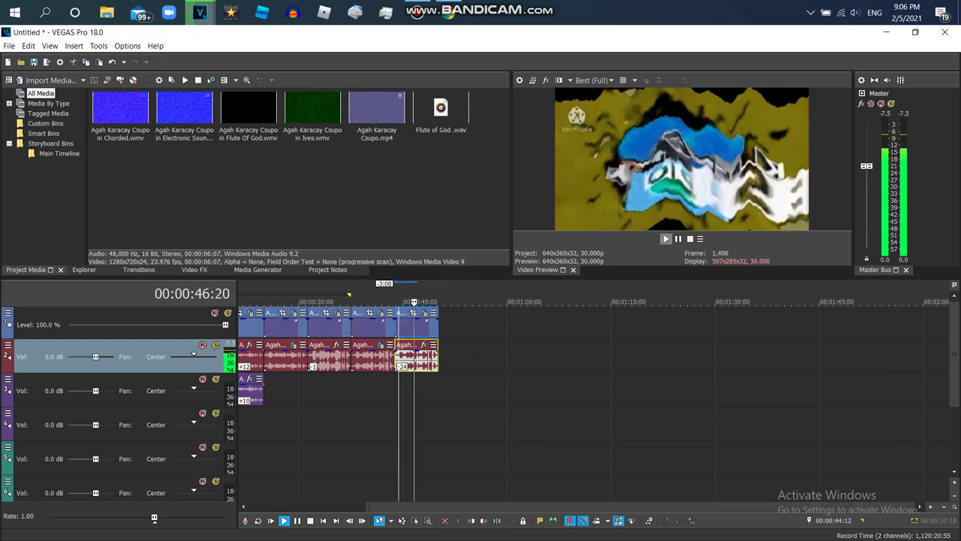
{"action": "left_click", "coordinate": [678, 239]}
Switch to the browser, search YouTube for formulator v9, and open the Samsung Logo Balls In Formulator V9 video.
{"action": "left_click", "coordinate": [449, 13]}
{"action": "left_click_drag", "start_coordinate": [334, 107], "coordinate": [326, 108]}
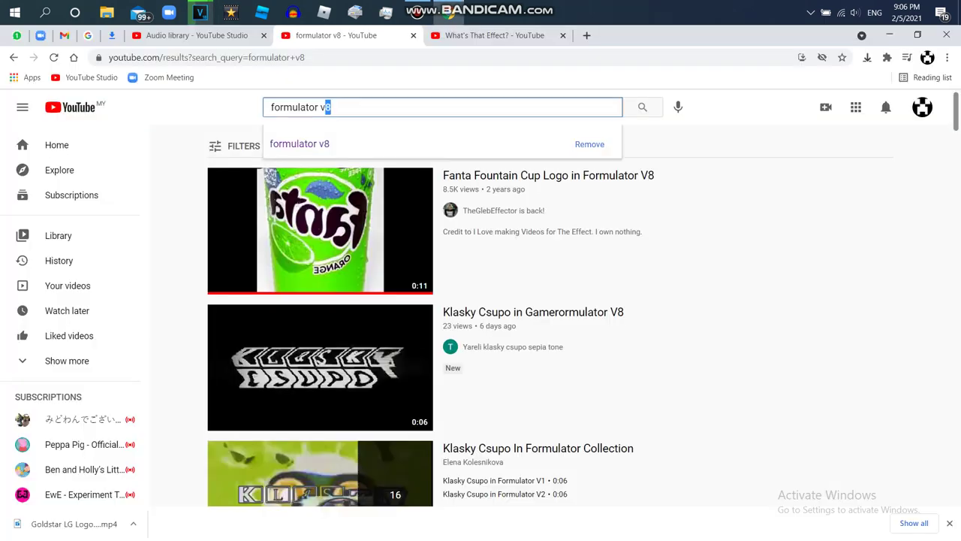
{"action": "type", "text": "9"}
{"action": "key", "text": "Return"}
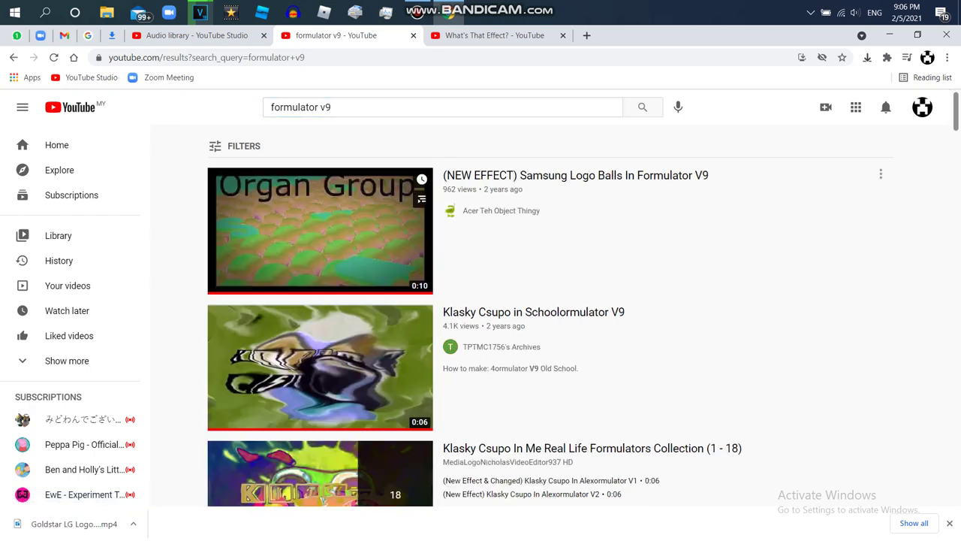
{"action": "left_click", "coordinate": [320, 229]}
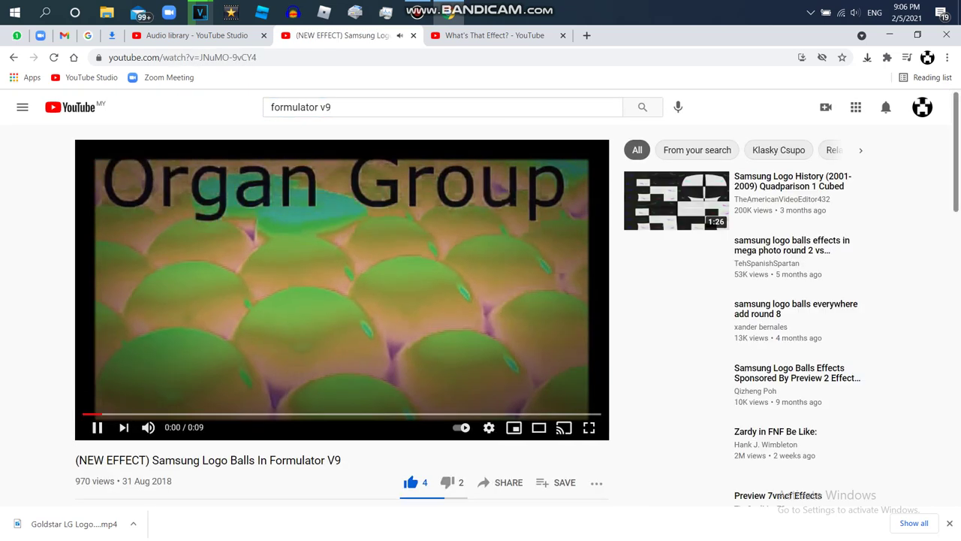
Return to the VEGAS Pro project and add the Csupo MP4 clip from the project media directly after the last event.
{"action": "left_click", "coordinate": [200, 13]}
{"action": "left_click", "coordinate": [343, 73]}
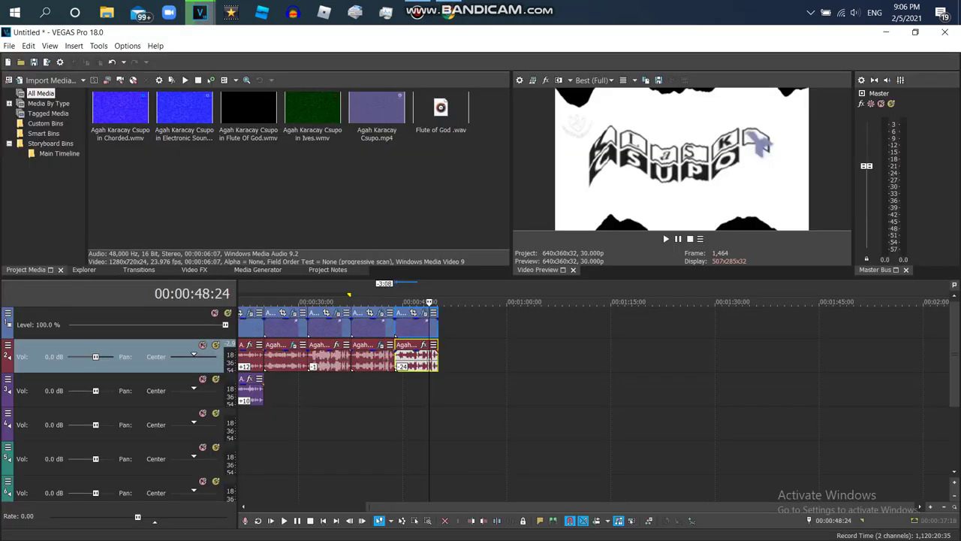
{"action": "left_click_drag", "start_coordinate": [377, 109], "coordinate": [439, 326]}
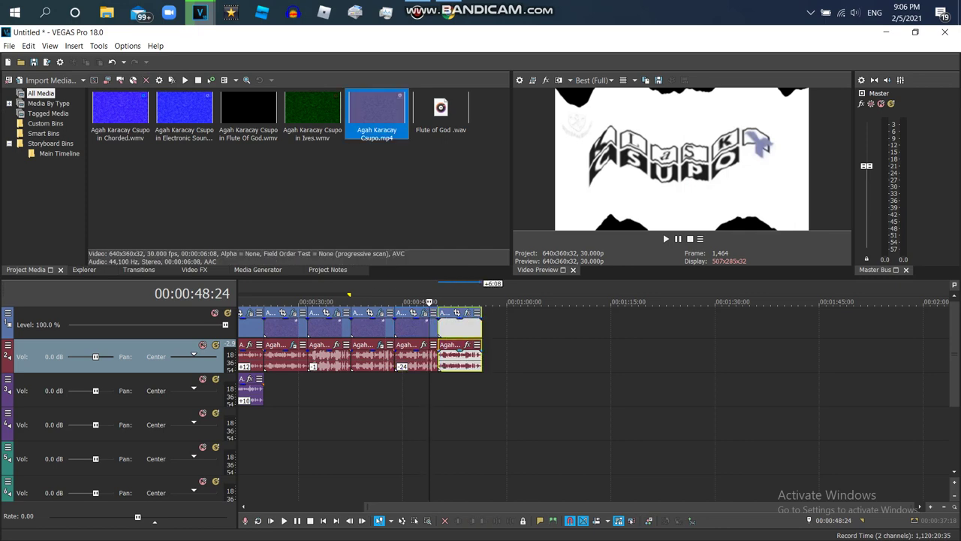
{"action": "left_click", "coordinate": [470, 357]}
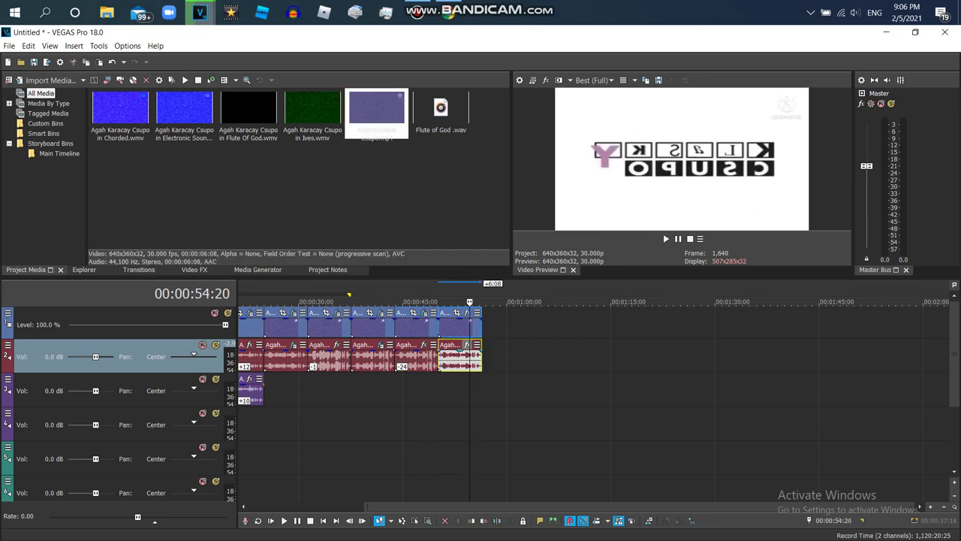
Add IL Vocodex (demo) and two Pitch Shift effects to the new audio event.
{"action": "left_click", "coordinate": [467, 344]}
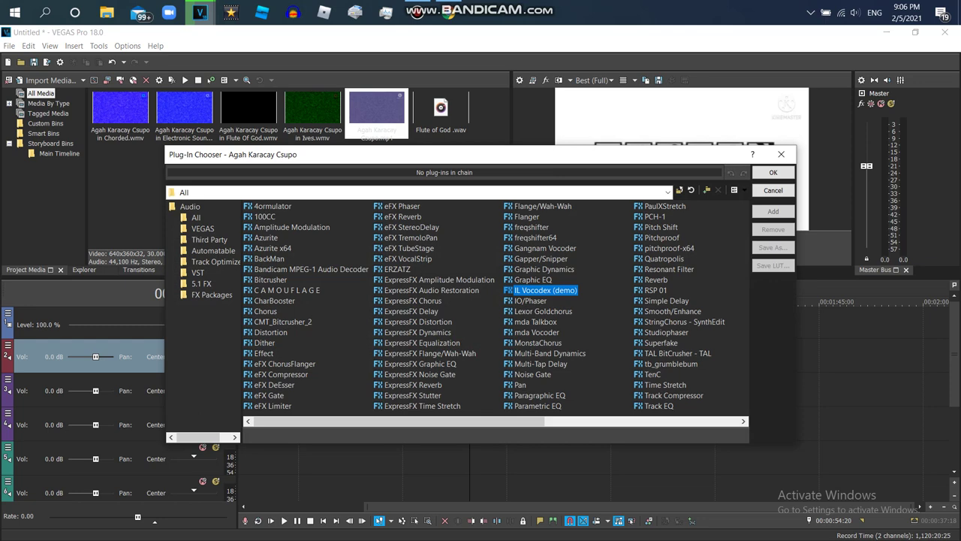
{"action": "double_click", "coordinate": [545, 290]}
{"action": "double_click", "coordinate": [661, 227]}
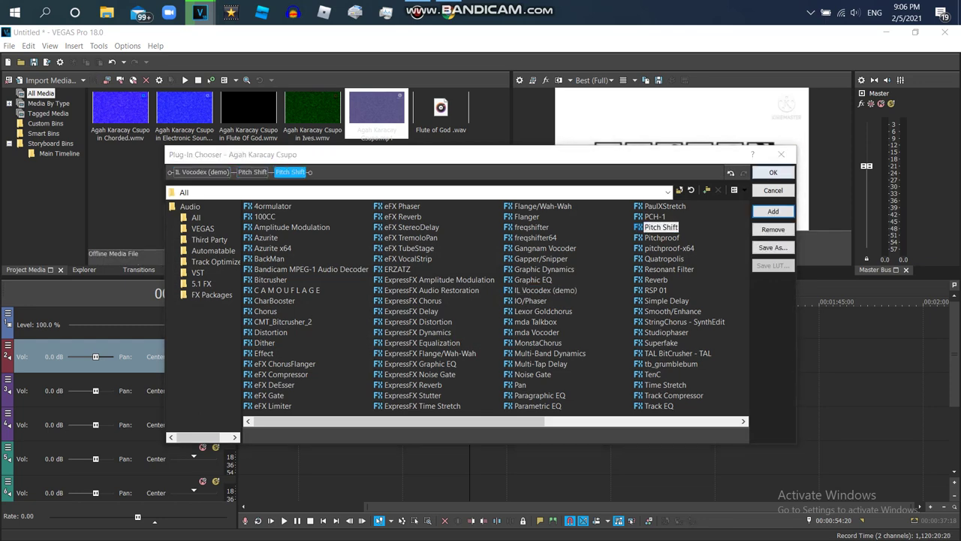
{"action": "left_click", "coordinate": [773, 172]}
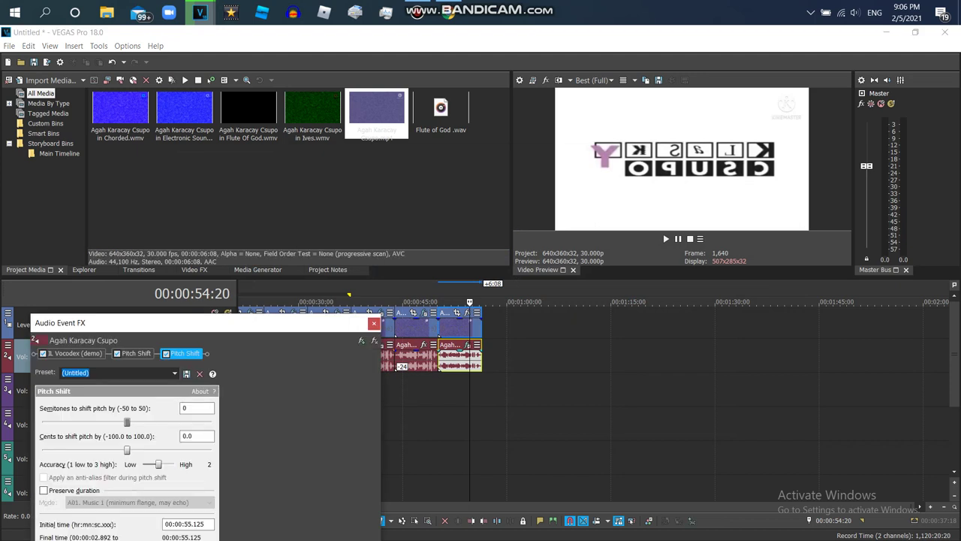
Enable duration preservation with mode A19. Drums (tiny echo) on both Pitch Shift effects, and shift the first one by -12 semitones.
{"action": "left_click", "coordinate": [44, 491]}
{"action": "left_click", "coordinate": [139, 503]}
{"action": "left_click", "coordinate": [135, 493]}
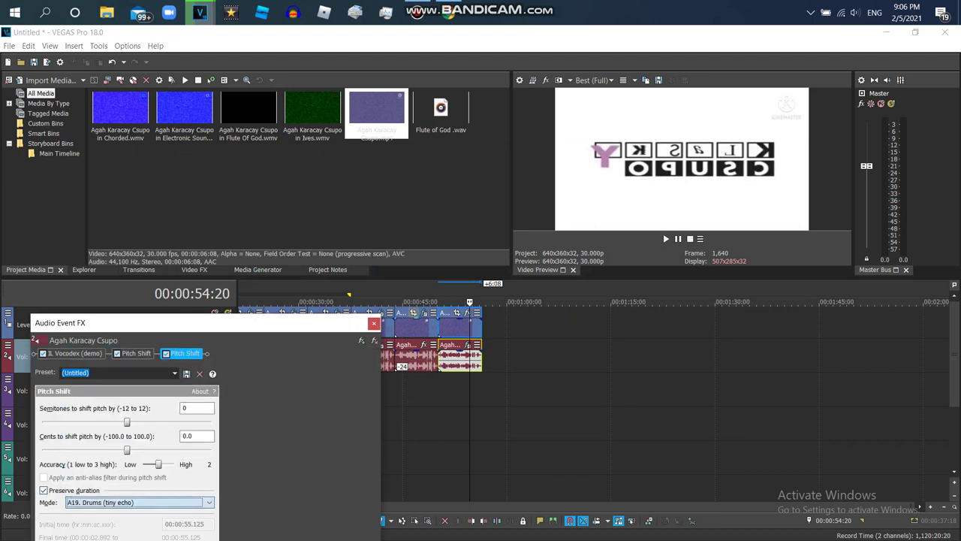
{"action": "left_click", "coordinate": [135, 353]}
{"action": "left_click", "coordinate": [44, 490]}
{"action": "left_click", "coordinate": [139, 502]}
{"action": "left_click", "coordinate": [100, 492]}
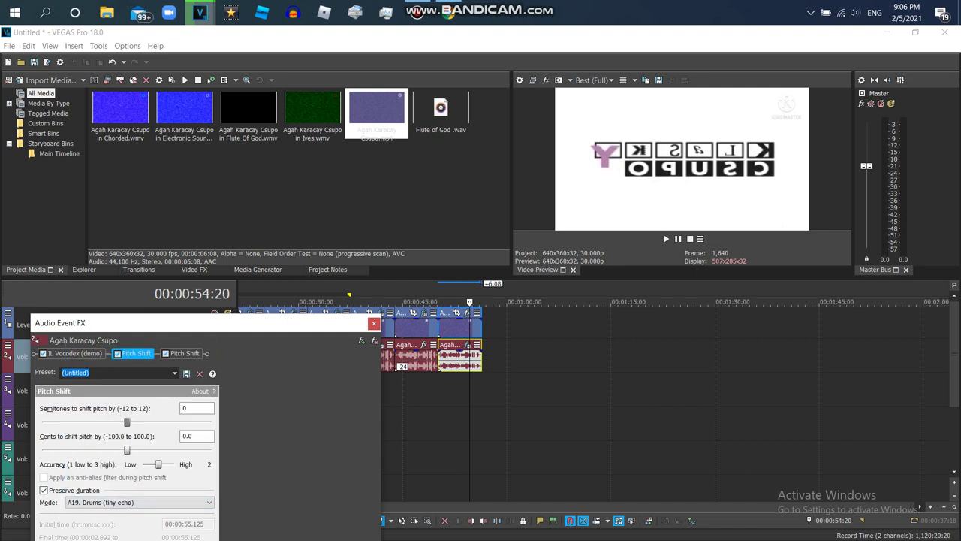
{"action": "left_click", "coordinate": [374, 323]}
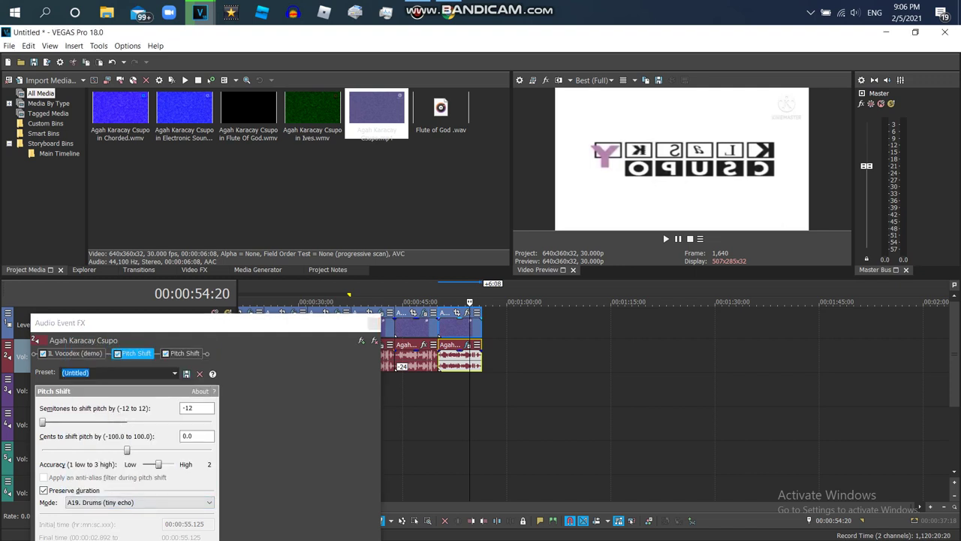
Try the Chord preset with the Organ carrier in IL Vocodex and play the last clip.
{"action": "left_click", "coordinate": [75, 353]}
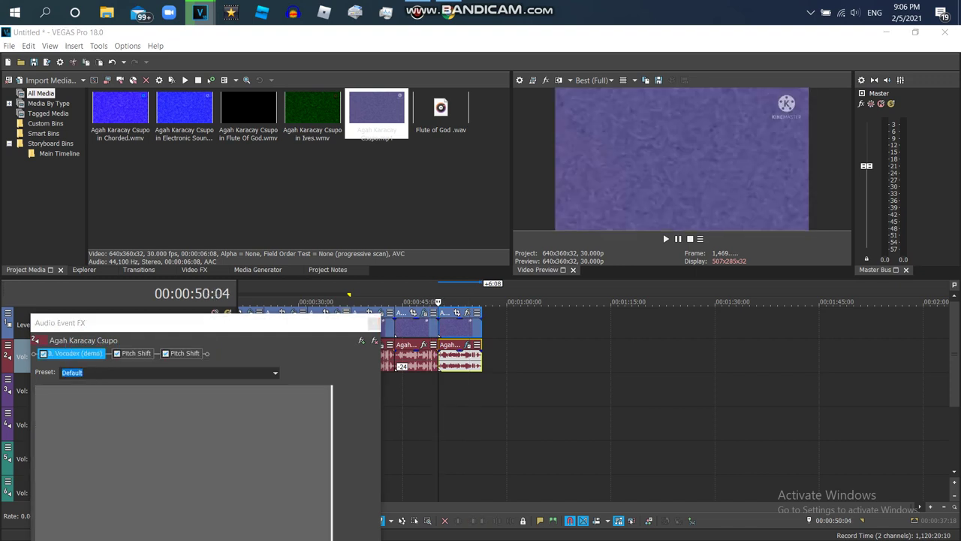
{"action": "left_click", "coordinate": [254, 385]}
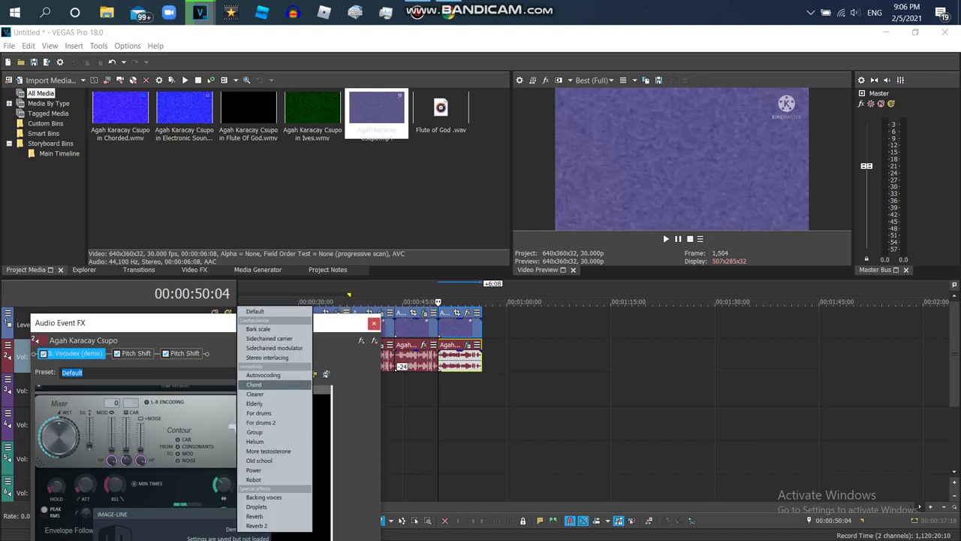
{"action": "left_click", "coordinate": [254, 384]}
{"action": "left_click_drag", "start_coordinate": [218, 323], "coordinate": [246, 33]}
{"action": "left_click", "coordinate": [131, 393]}
{"action": "left_click", "coordinate": [180, 423]}
{"action": "left_click_drag", "start_coordinate": [72, 35], "coordinate": [23, 153]}
{"action": "left_click", "coordinate": [666, 238]}
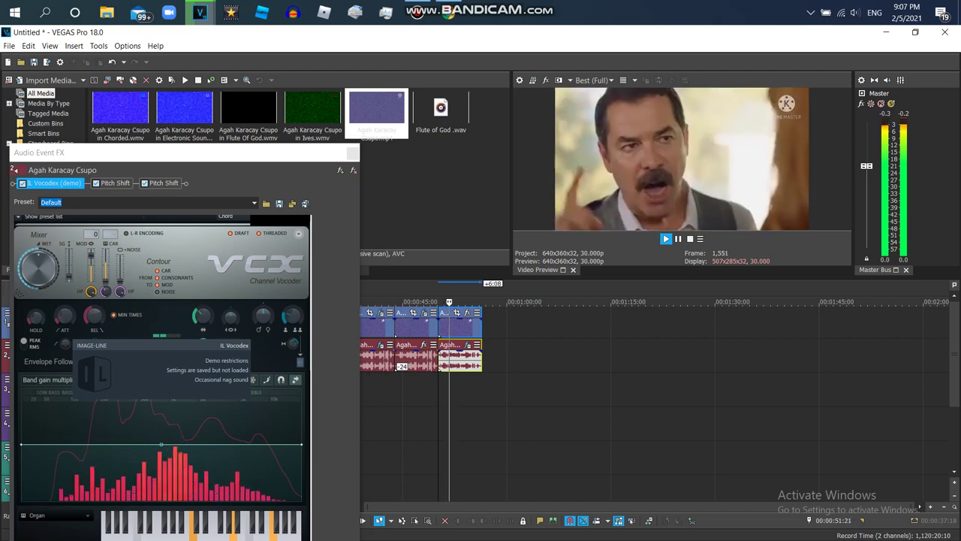
Load the Group preset in IL Vocodex, change its carrier sound to Organ, and pause the playback.
{"action": "left_click", "coordinate": [232, 217]}
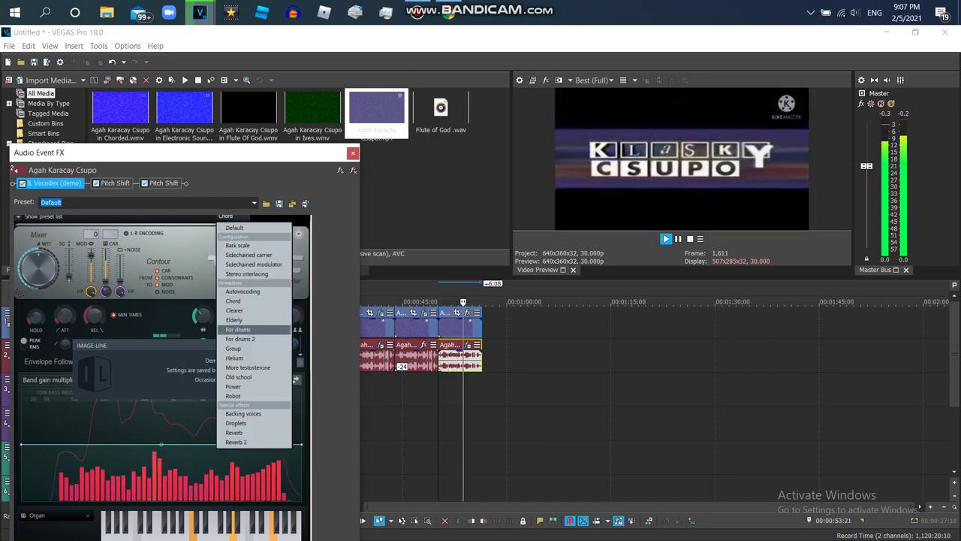
{"action": "left_click", "coordinate": [233, 348]}
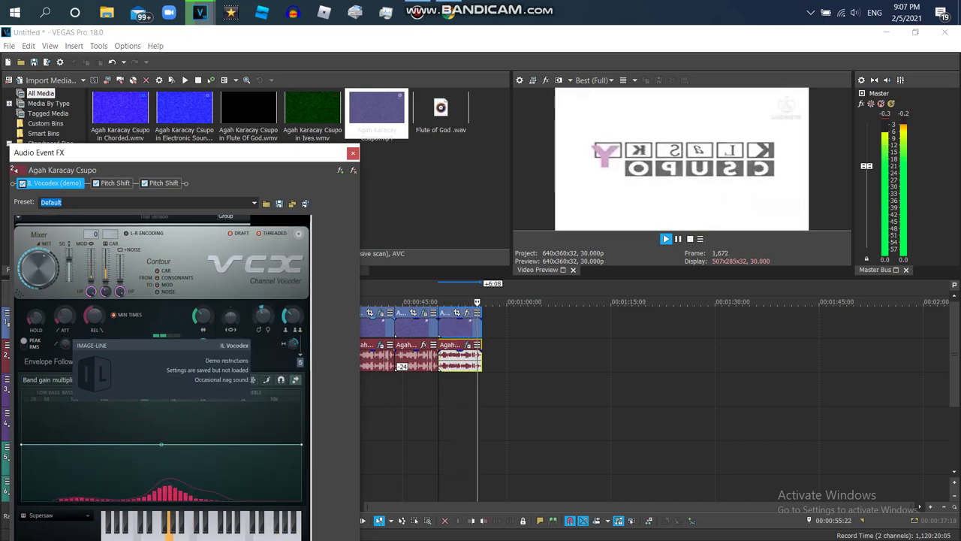
{"action": "left_click", "coordinate": [62, 516]}
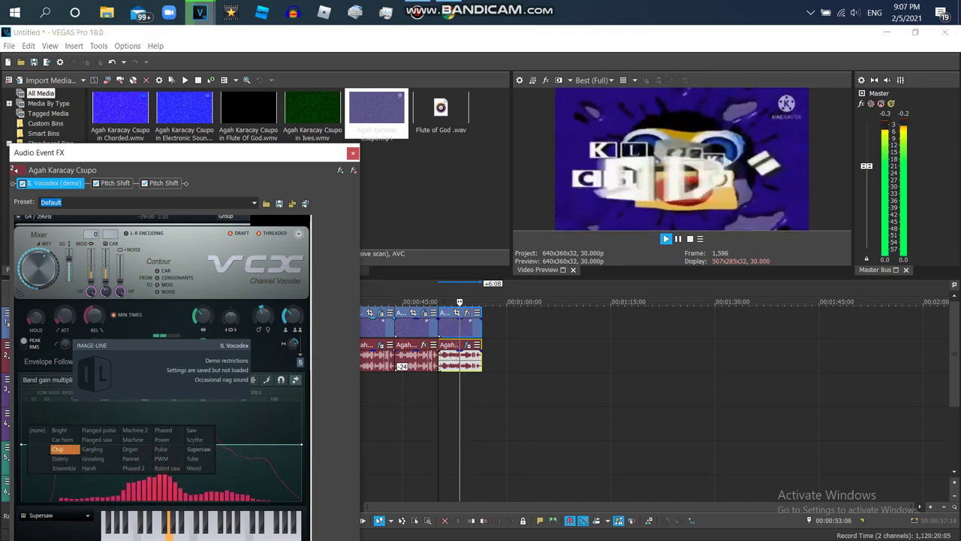
{"action": "left_click", "coordinate": [137, 449]}
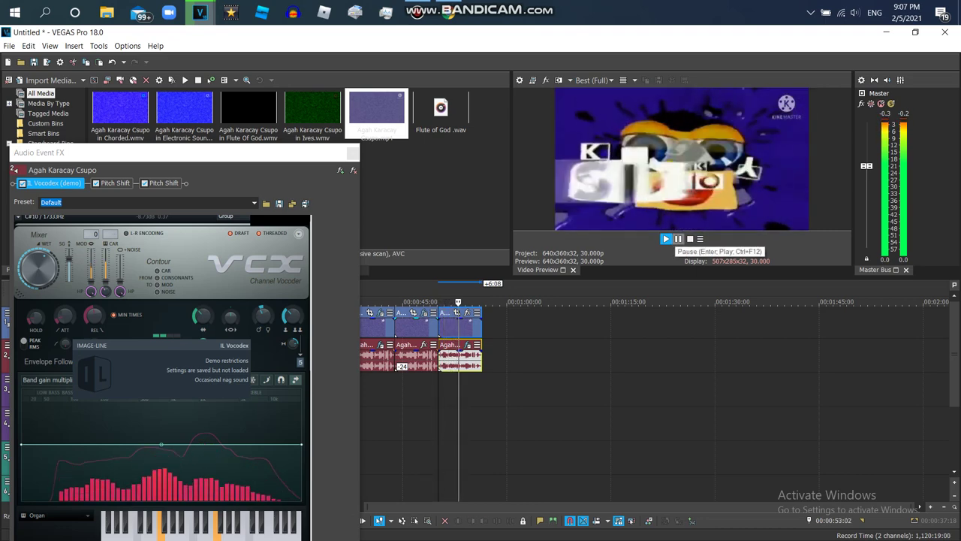
{"action": "left_click", "coordinate": [678, 238]}
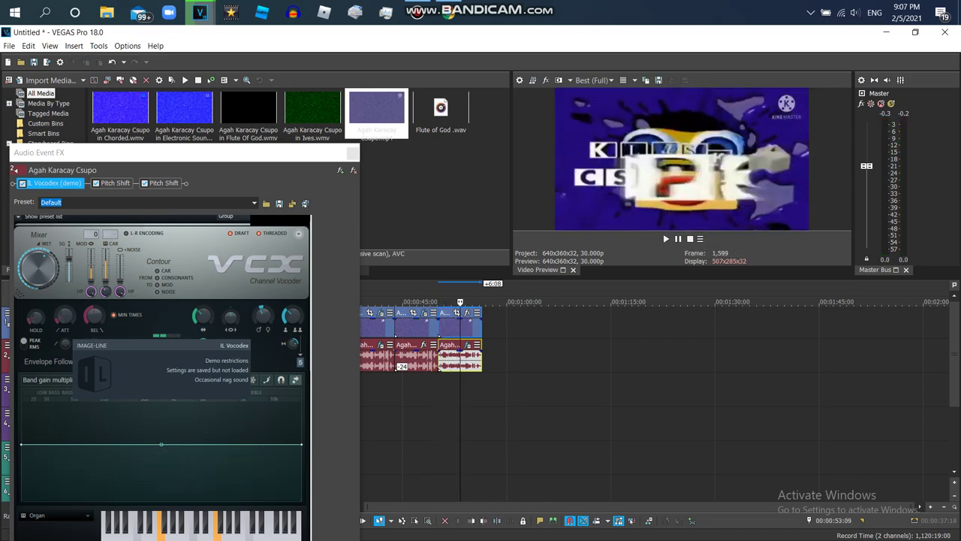
Switch to the browser, play the Formulator V9 reference video, and return to VEGAS Pro.
{"action": "left_click", "coordinate": [448, 12]}
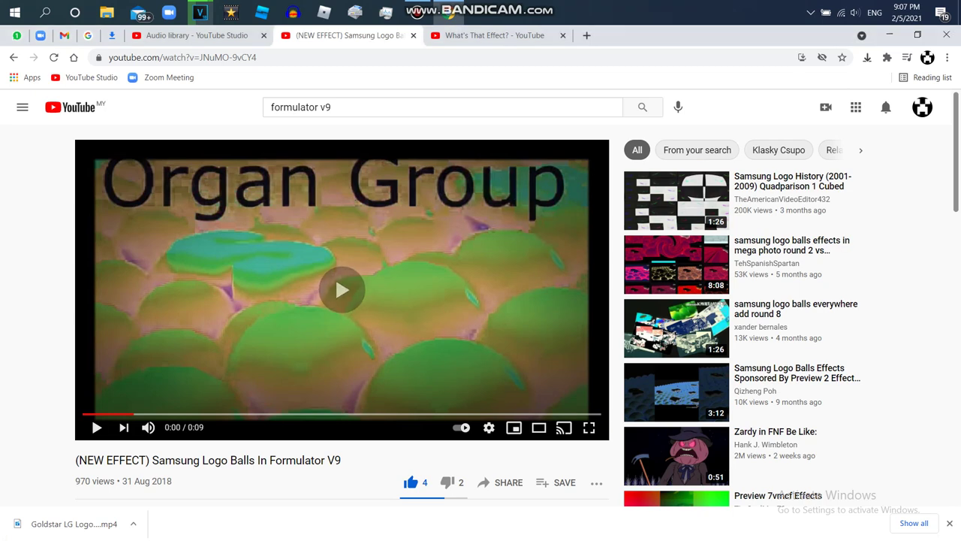
{"action": "key", "text": "space"}
{"action": "left_click", "coordinate": [200, 12]}
Apply the Gradient Map effect with the Reset to None preset to the last video event and close its settings.
{"action": "left_click", "coordinate": [336, 75]}
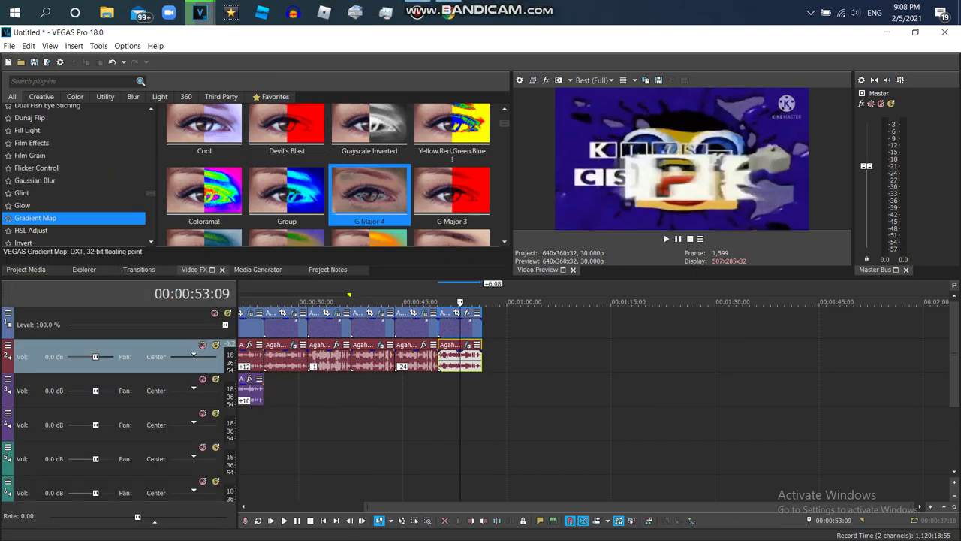
{"action": "left_click_drag", "start_coordinate": [505, 123], "coordinate": [504, 111]}
{"action": "left_click", "coordinate": [204, 139]}
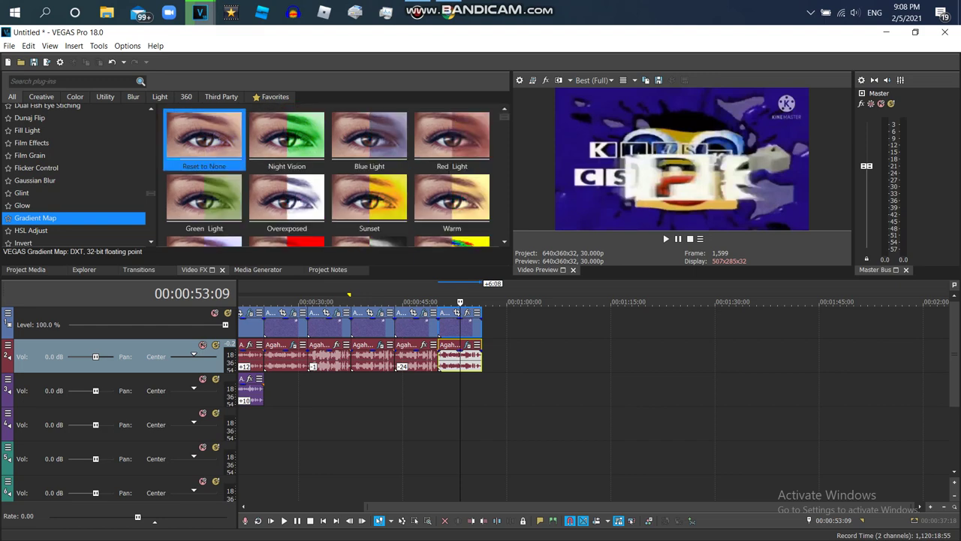
{"action": "left_click_drag", "start_coordinate": [205, 138], "coordinate": [457, 327]}
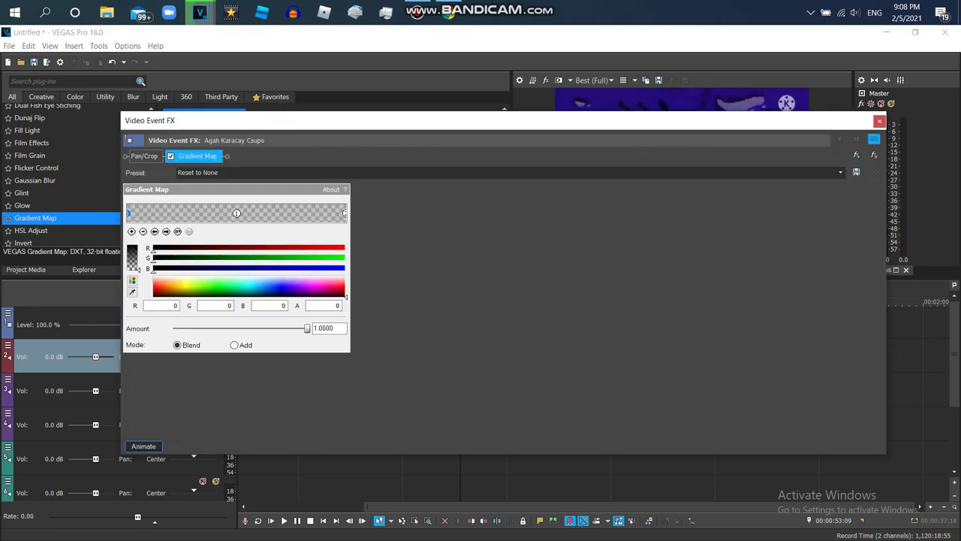
{"action": "left_click", "coordinate": [880, 120]}
Reopen the last audio event's effects, play the clip with the Group preset in IL Vocodex, and close the effects window.
{"action": "left_click", "coordinate": [467, 345]}
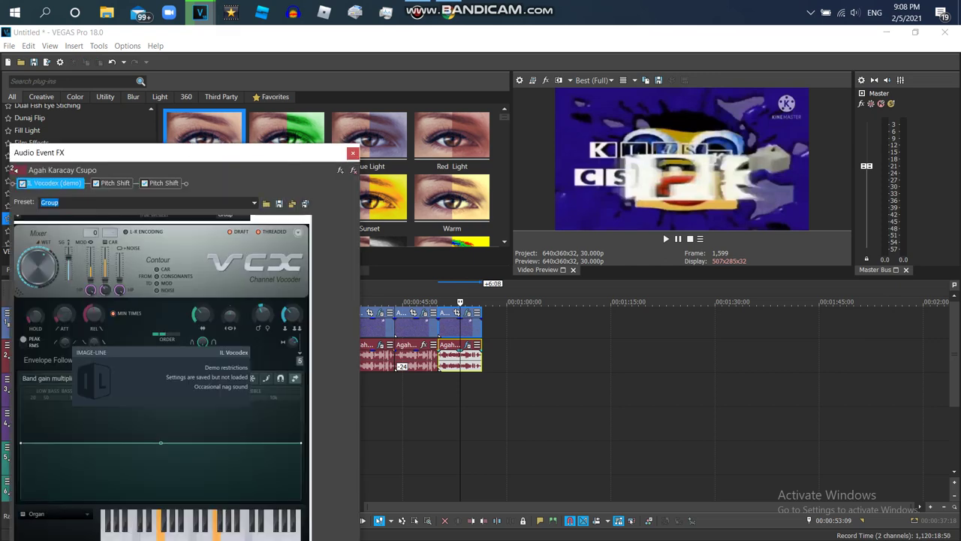
{"action": "left_click_drag", "start_coordinate": [188, 153], "coordinate": [206, 85]}
{"action": "left_click_drag", "start_coordinate": [45, 85], "coordinate": [53, 70]}
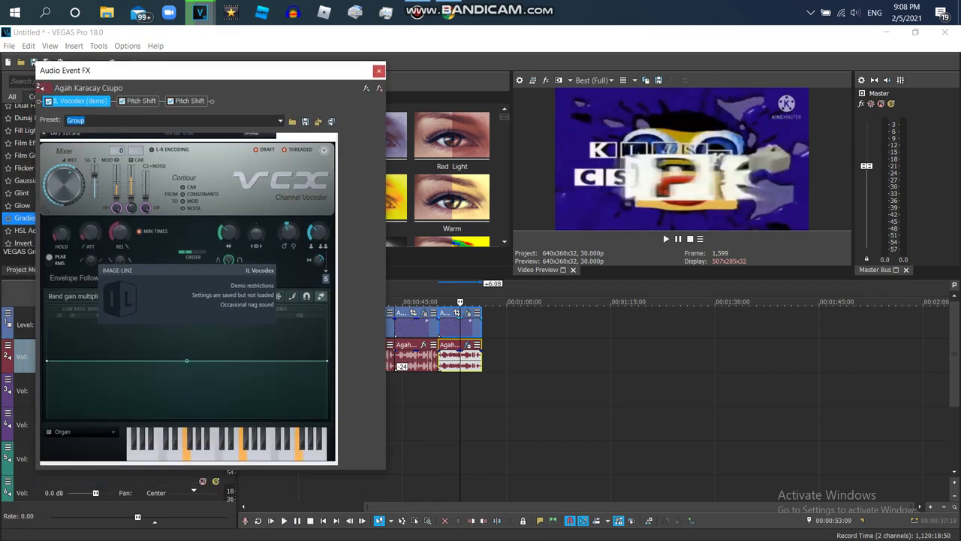
{"action": "left_click", "coordinate": [439, 361]}
{"action": "key", "text": "space"}
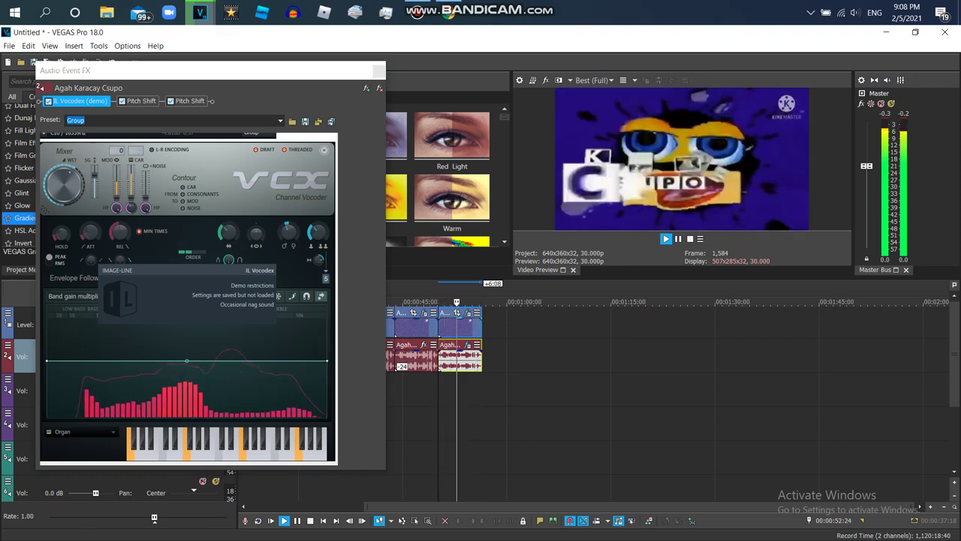
{"action": "key", "text": "space"}
{"action": "key", "text": "space"}
{"action": "left_click", "coordinate": [379, 71]}
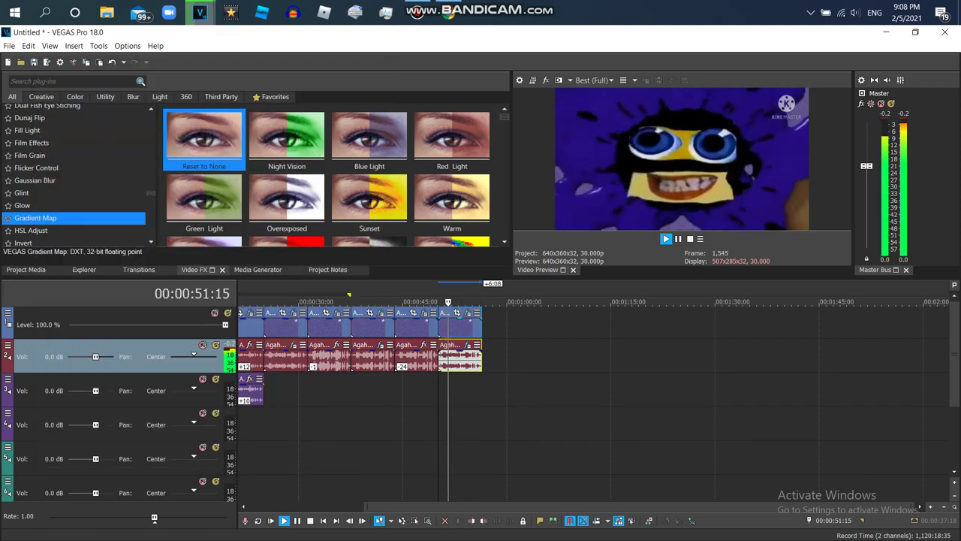
Open the last video event's Gradient Map settings and arrange the windows so the reference video and the preview are both visible.
{"action": "key", "text": "Return"}
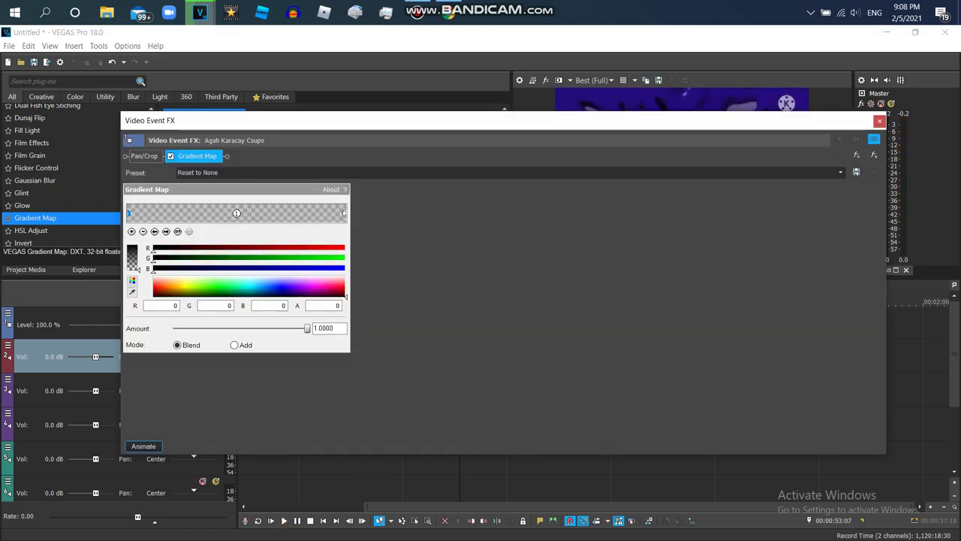
{"action": "left_click_drag", "start_coordinate": [450, 121], "coordinate": [461, 222]}
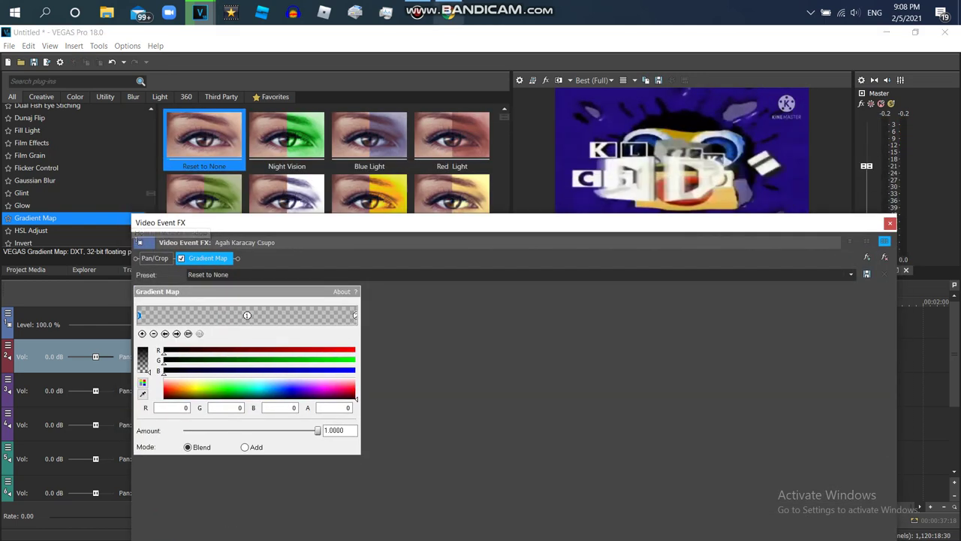
{"action": "left_click", "coordinate": [915, 32]}
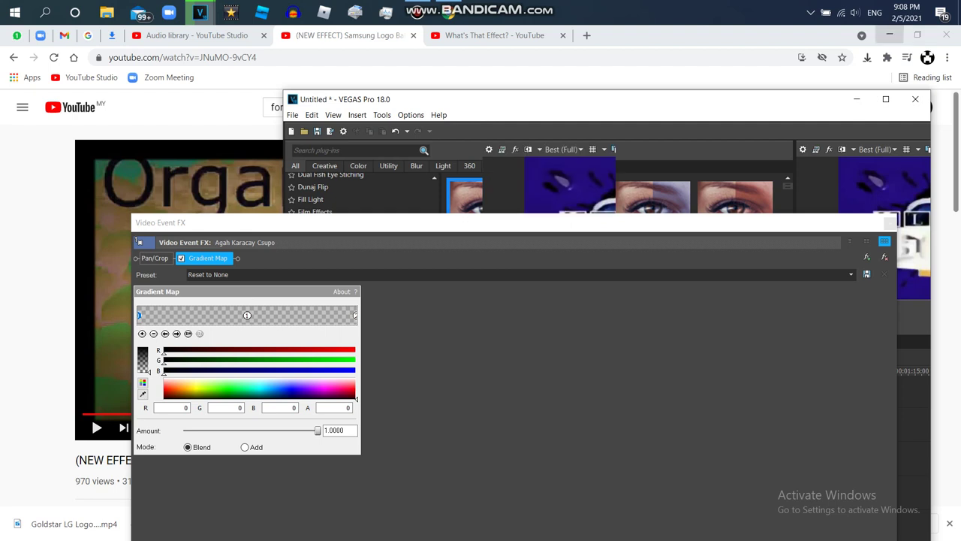
{"action": "left_click_drag", "start_coordinate": [676, 99], "coordinate": [685, 114]}
{"action": "left_click_drag", "start_coordinate": [645, 223], "coordinate": [636, 293]}
{"action": "left_click_drag", "start_coordinate": [150, 292], "coordinate": [149, 316]}
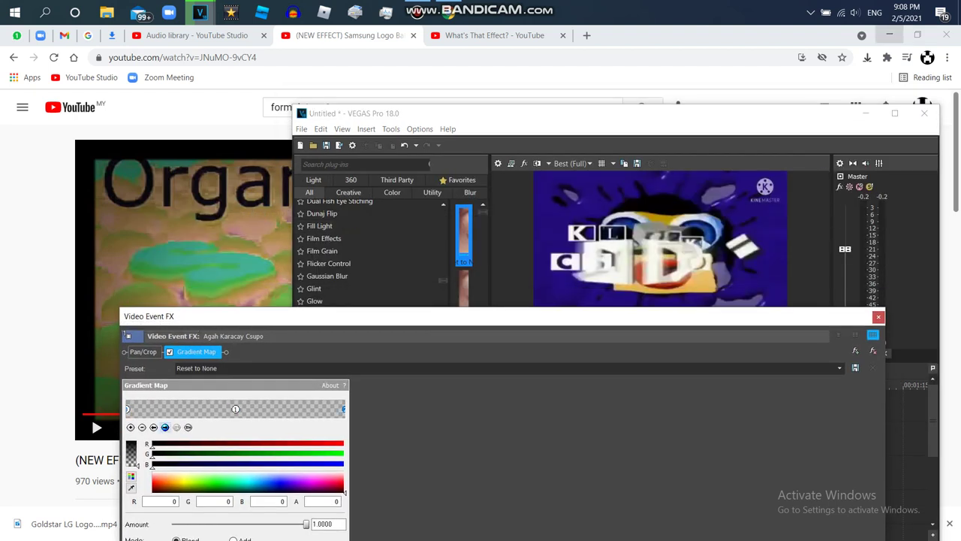
Set the gradient's end point to the teal (57, 153, 126) sampled from the reference video and shift it inward.
{"action": "left_click", "coordinate": [131, 476]}
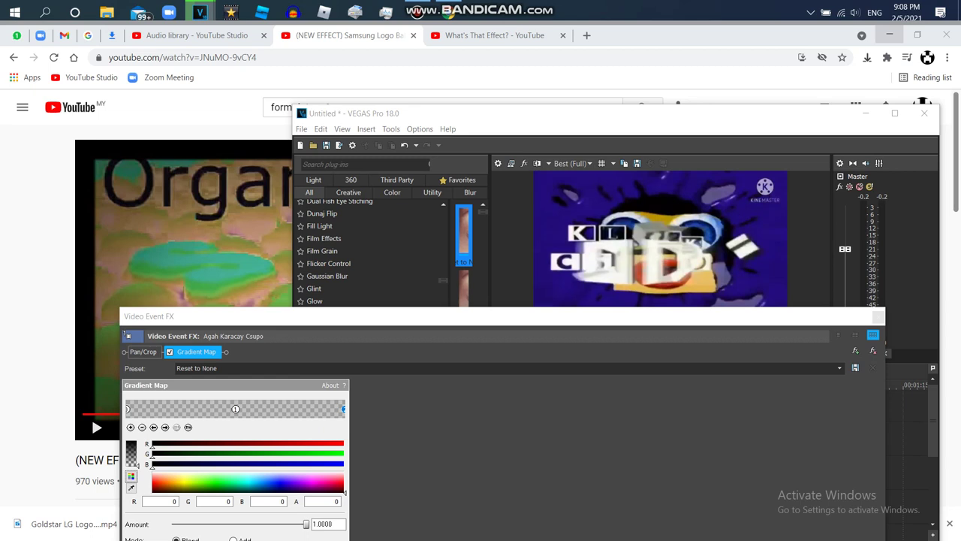
{"action": "left_click", "coordinate": [203, 262]}
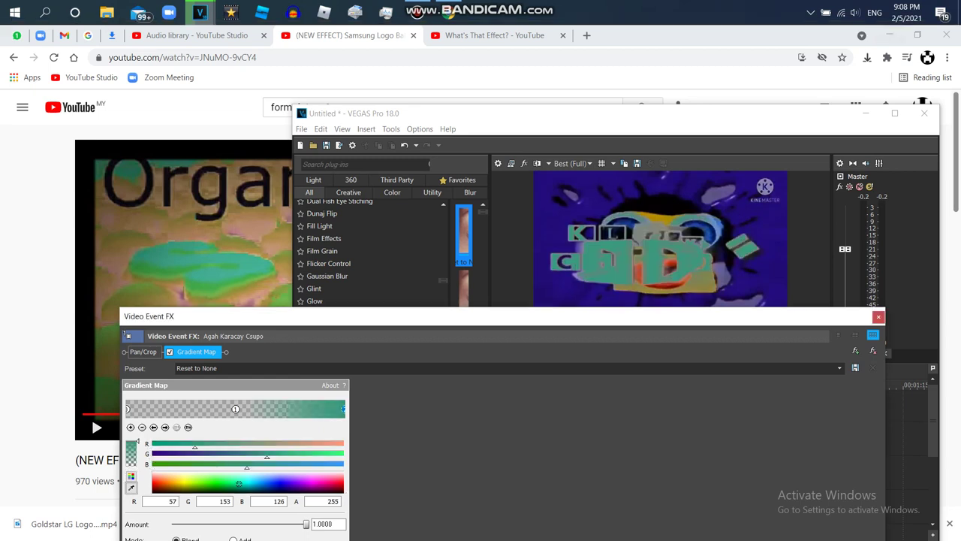
{"action": "left_click_drag", "start_coordinate": [342, 409], "coordinate": [316, 408]}
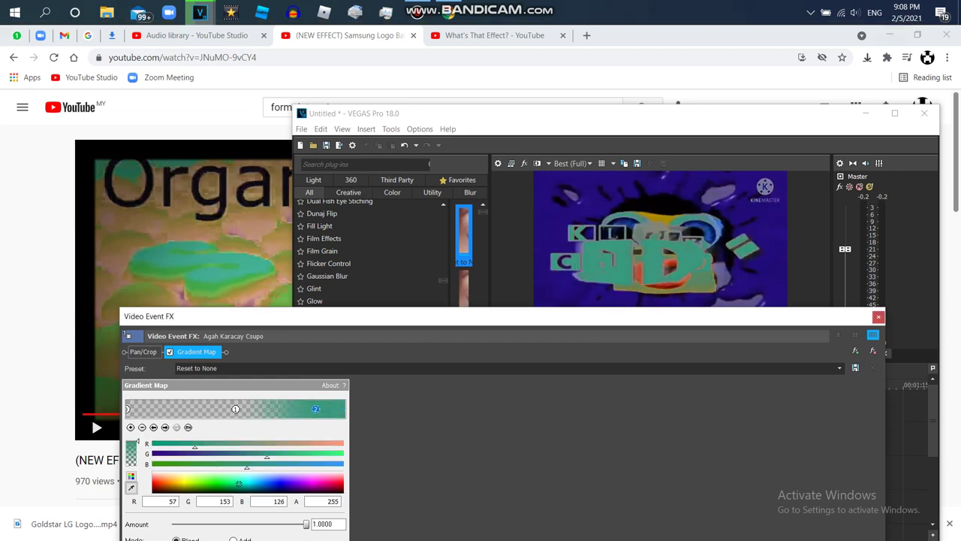
Add a third gradient point in a green sampled from the reference video, and shift the first point closer to the start.
{"action": "left_click", "coordinate": [131, 488]}
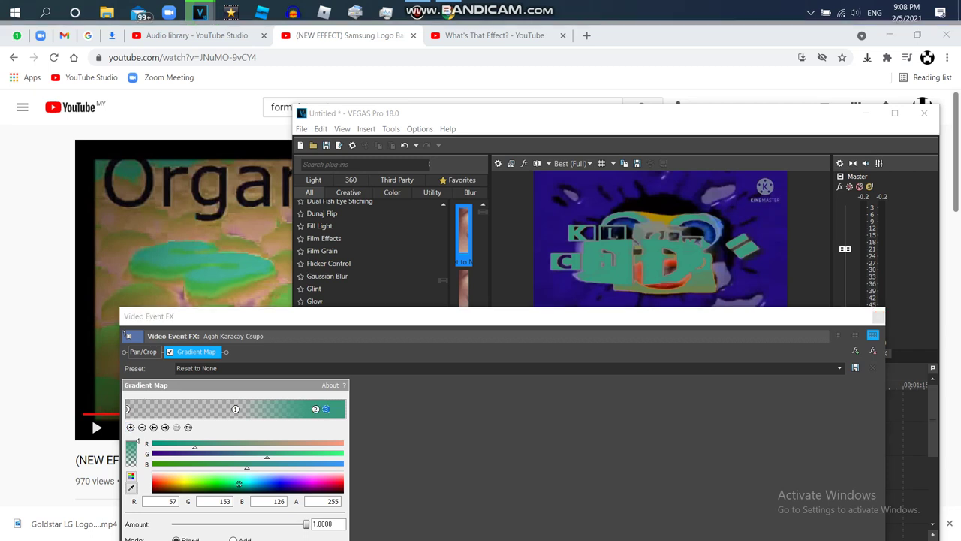
{"action": "left_click", "coordinate": [202, 263]}
{"action": "left_click_drag", "start_coordinate": [325, 408], "coordinate": [303, 410]}
{"action": "left_click_drag", "start_coordinate": [235, 408], "coordinate": [195, 408]}
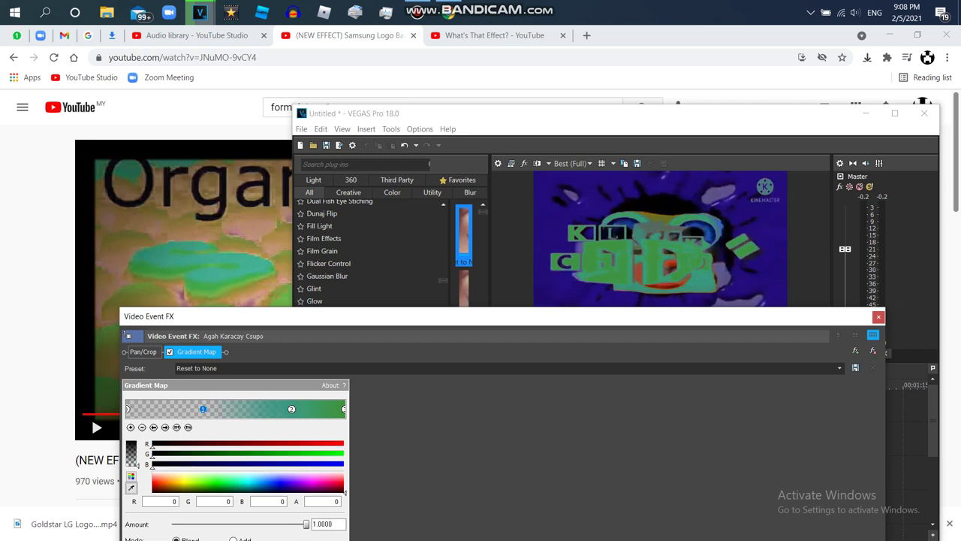
Duplicate the second gradient point's teal (60, 155, 115) and place the copy between the first and second points.
{"action": "left_click", "coordinate": [291, 409]}
{"action": "left_click", "coordinate": [130, 427]}
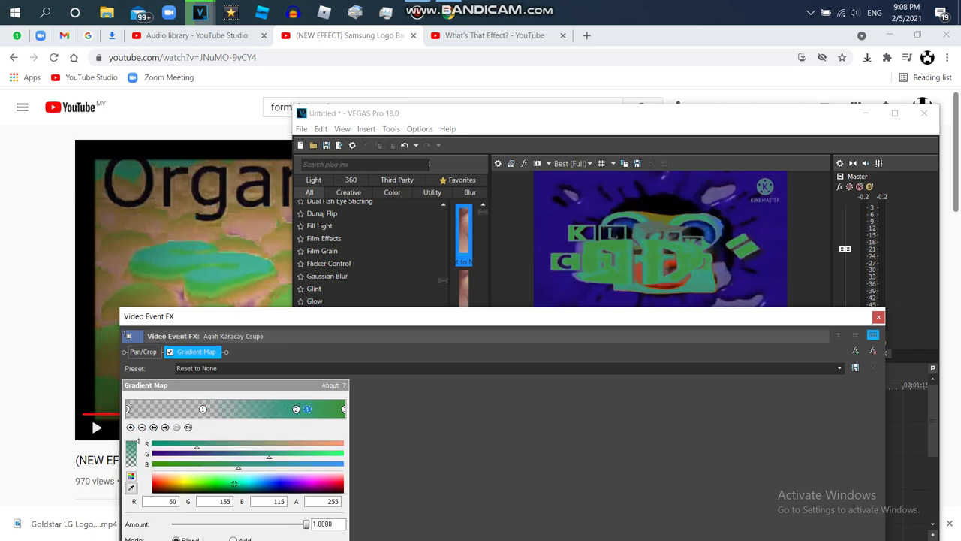
{"action": "left_click_drag", "start_coordinate": [307, 409], "coordinate": [251, 409]}
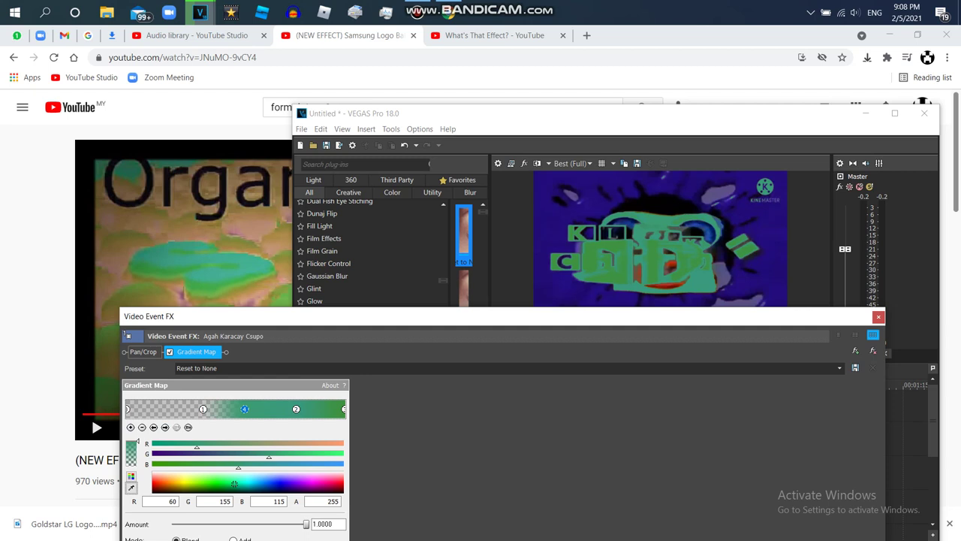